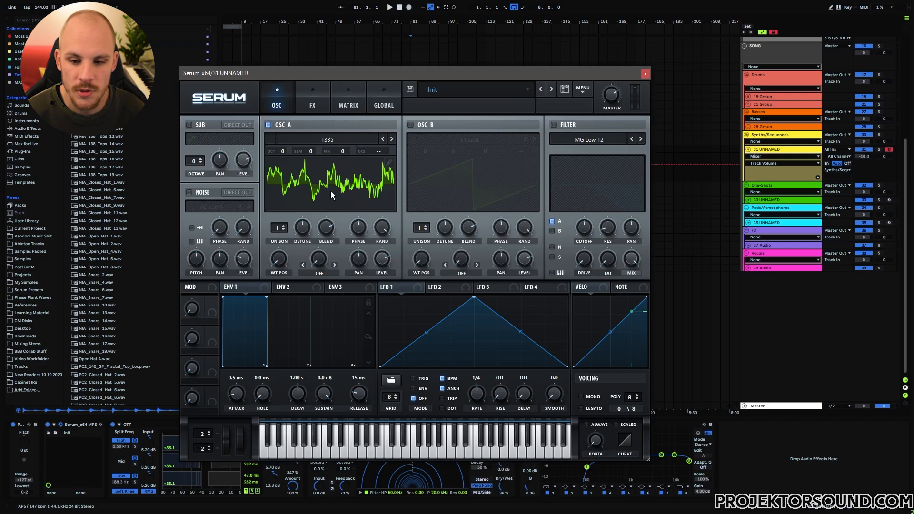
click(313, 107)
click(285, 104)
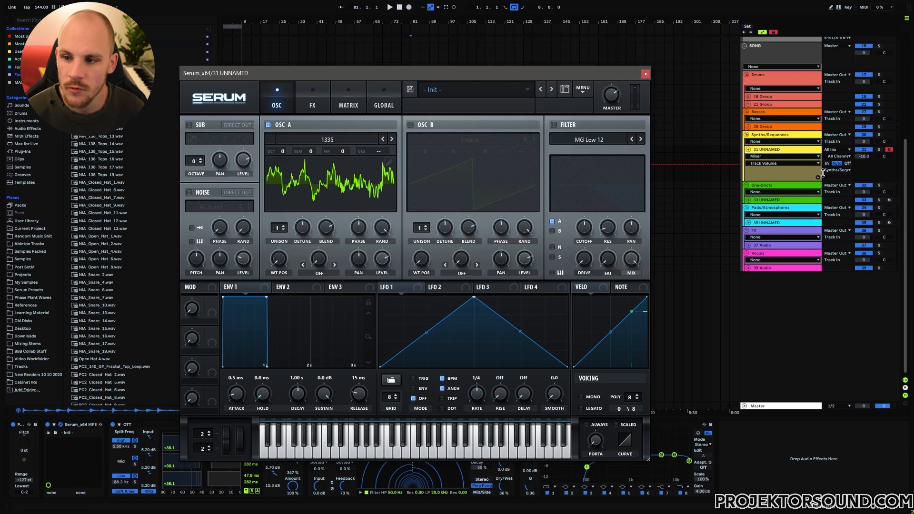
Solo the 31 UNNAMED synth track, close the synth window and play the track's first clip from bar 81.
click(879, 150)
click(646, 74)
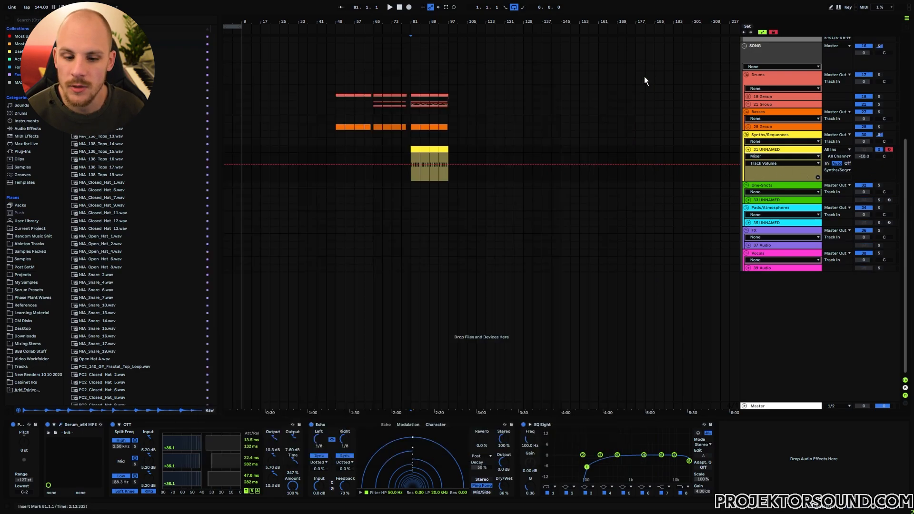
click(418, 154)
key(space)
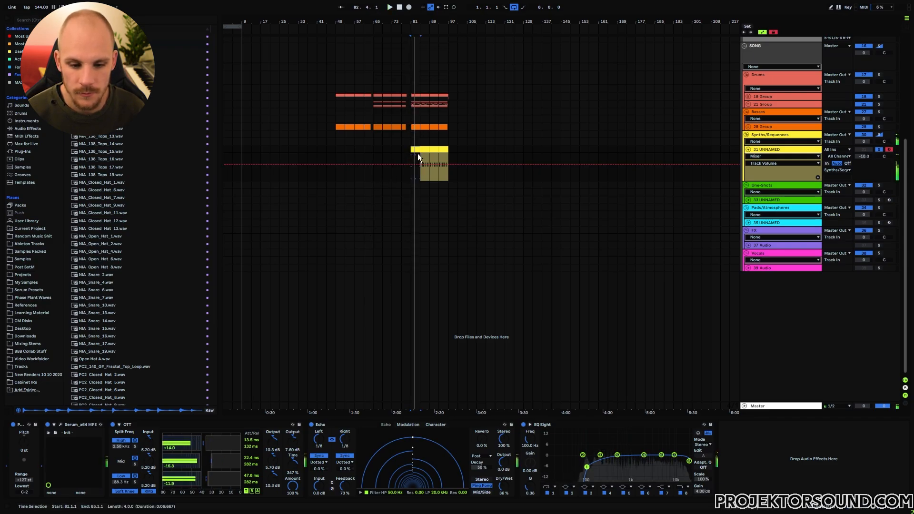
Reopen the synth, enable oscillator B and apply Randomize All to the FFT phases of its saw wavetable.
key(ctrl+alt+p)
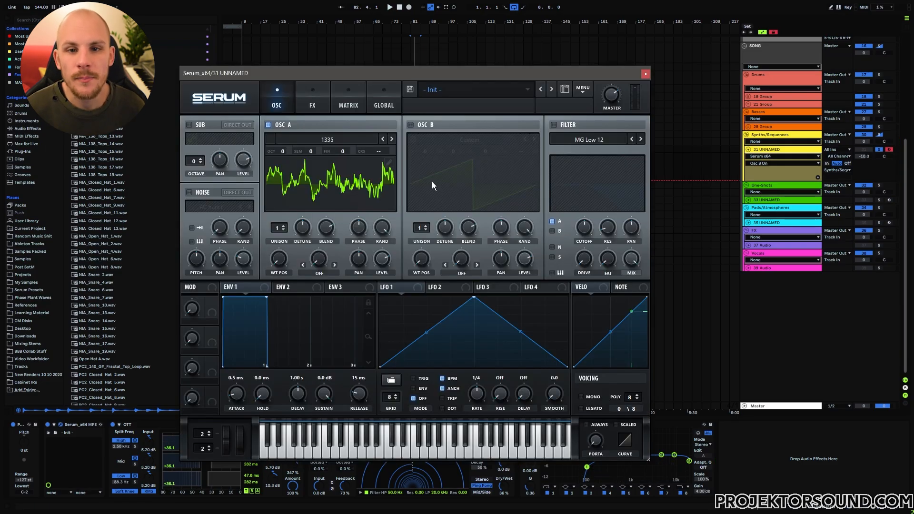
click(410, 125)
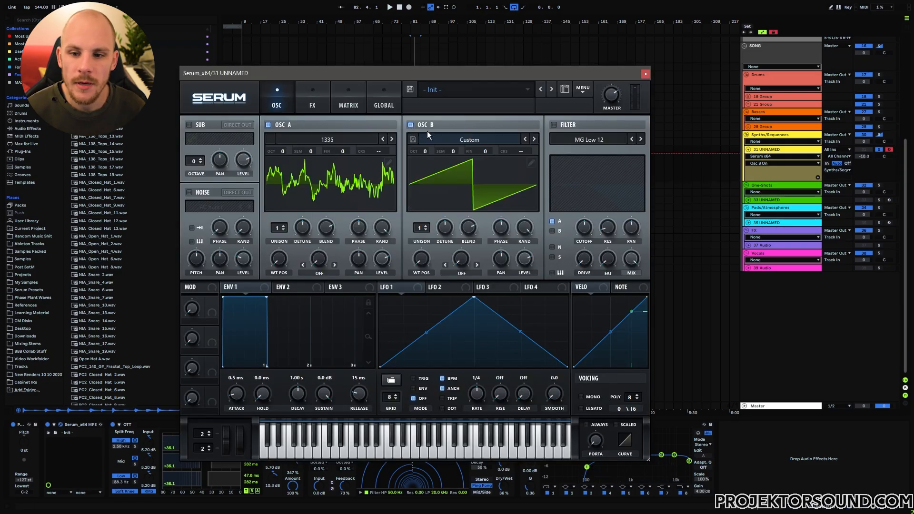
click(531, 164)
right_click(221, 170)
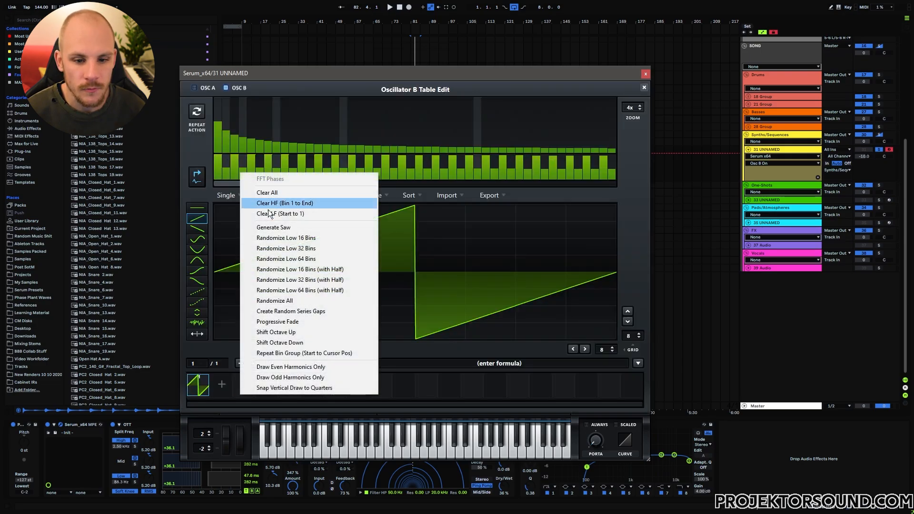
click(281, 301)
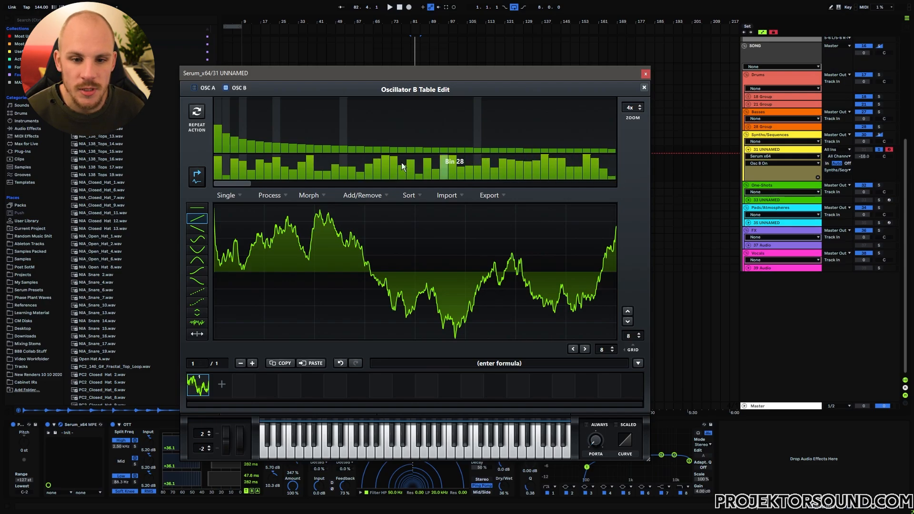
click(645, 88)
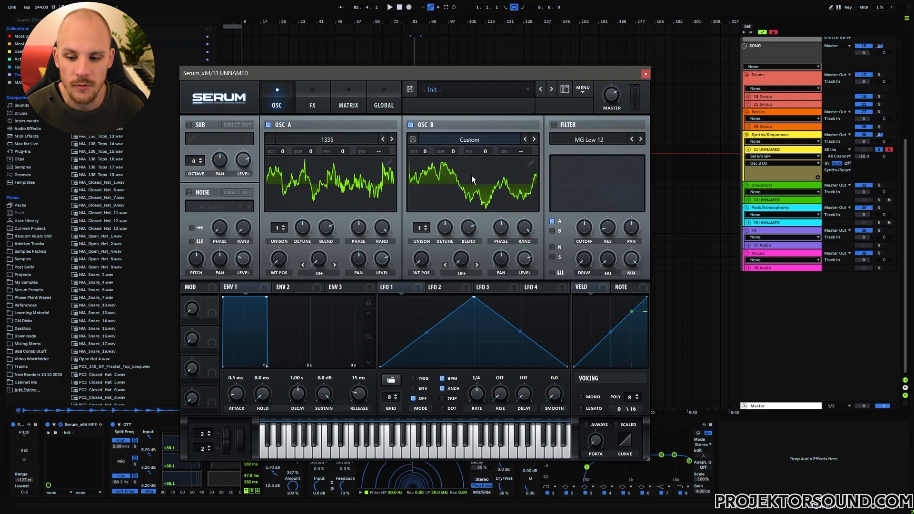
Play the clip and compare the sound with oscillator B switched on and off.
key(space)
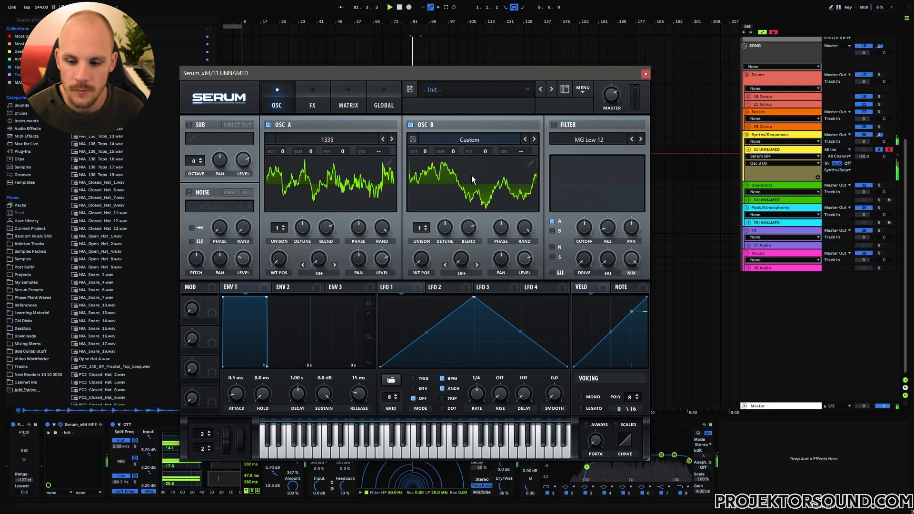
click(410, 125)
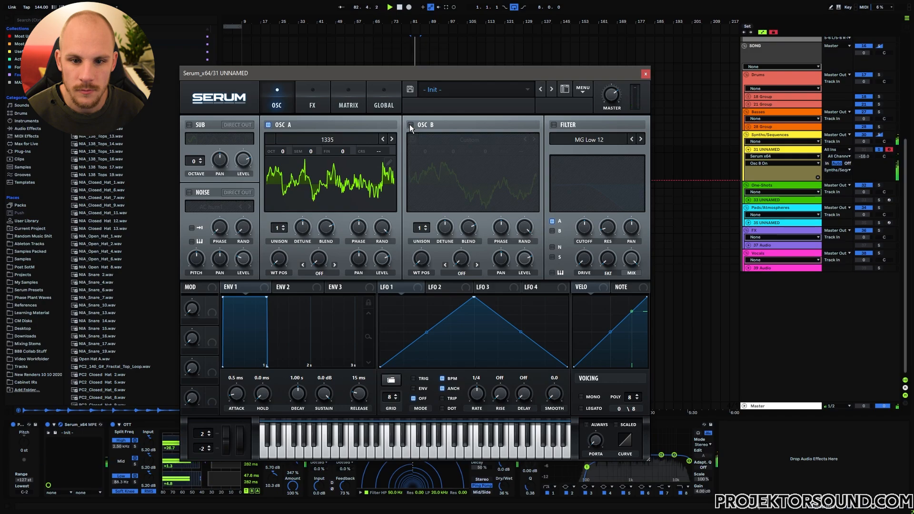
click(411, 125)
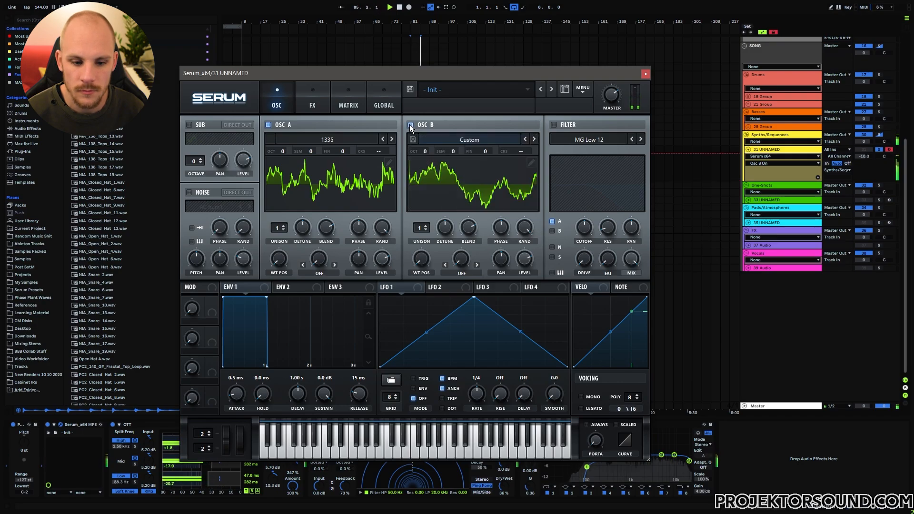
click(410, 124)
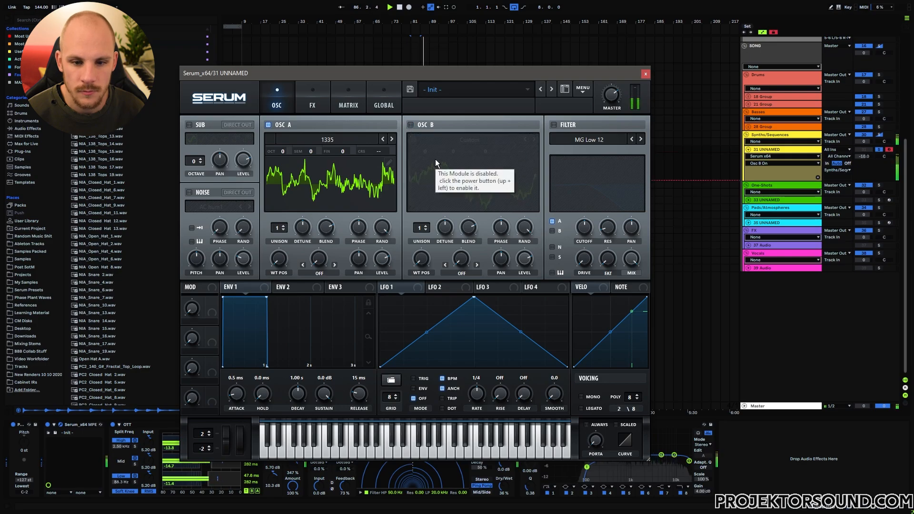
key(space)
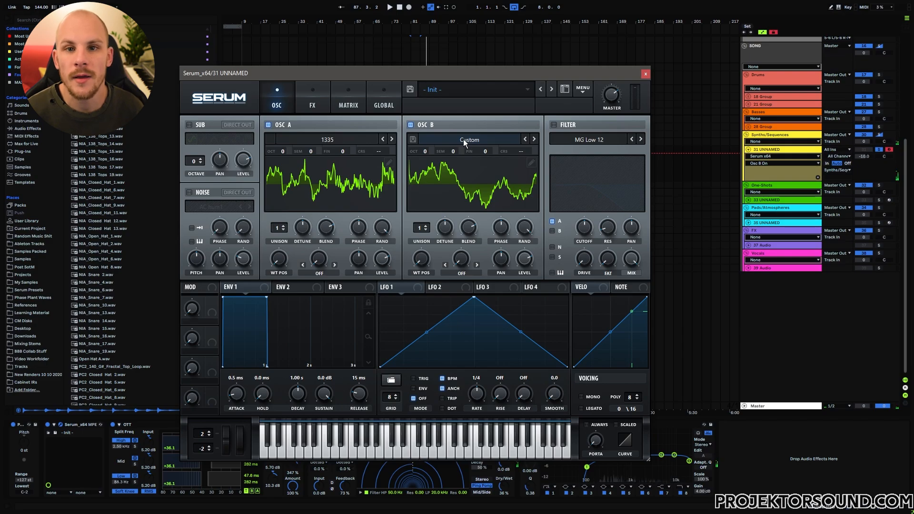
Load wavetable 0755 from Part 06 of Projektor Tones Pack Vol.2 into oscillator B.
click(464, 139)
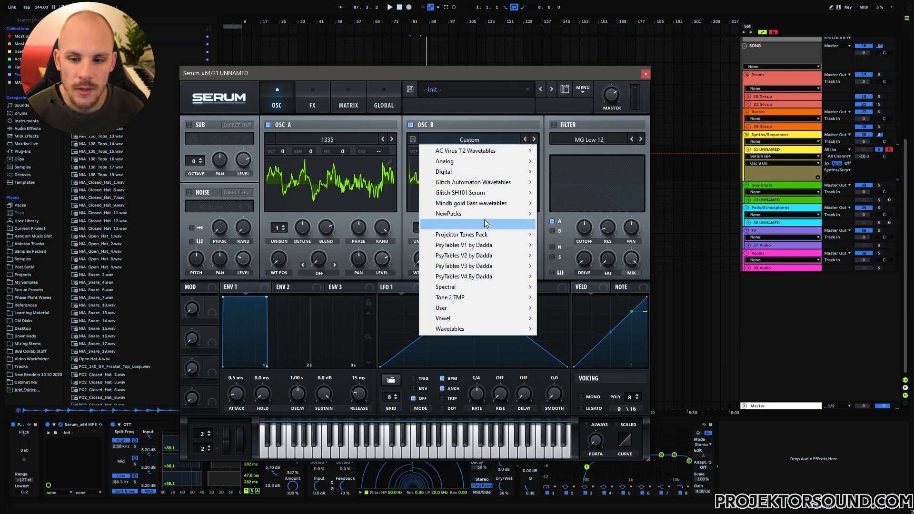
mouse_move(481, 227)
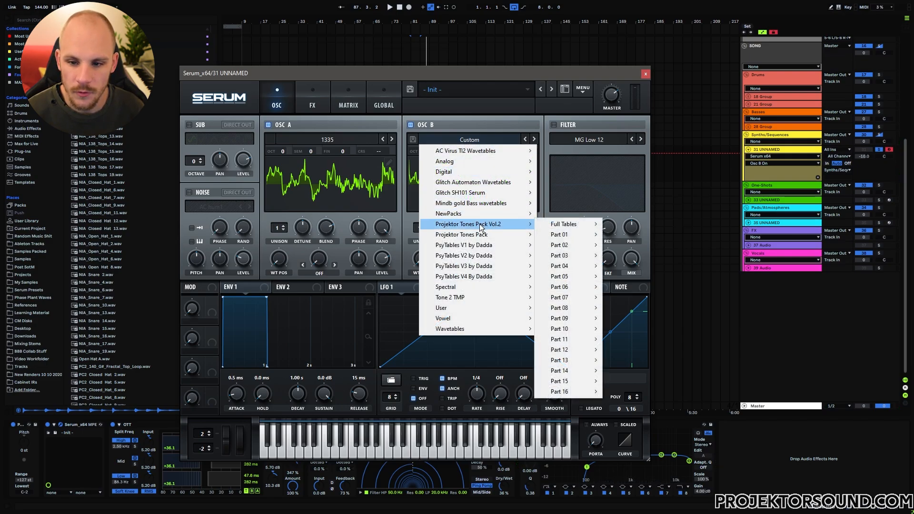
mouse_move(571, 287)
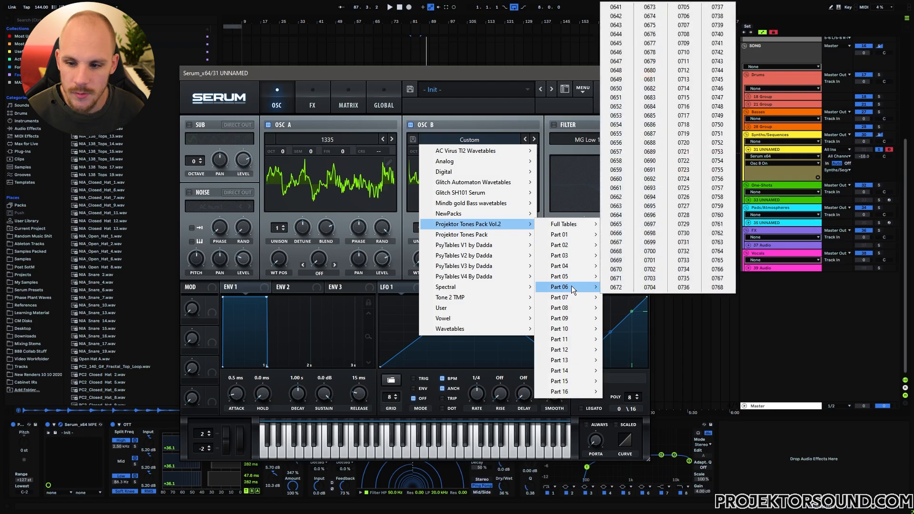
click(716, 170)
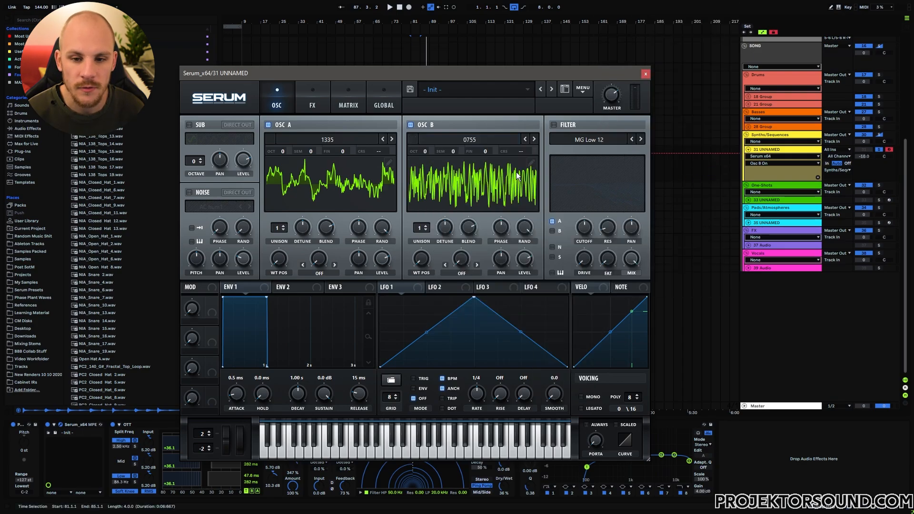
During playback, audition oscillator B's preceding wavetables one by one and settle on 0745.
key(space)
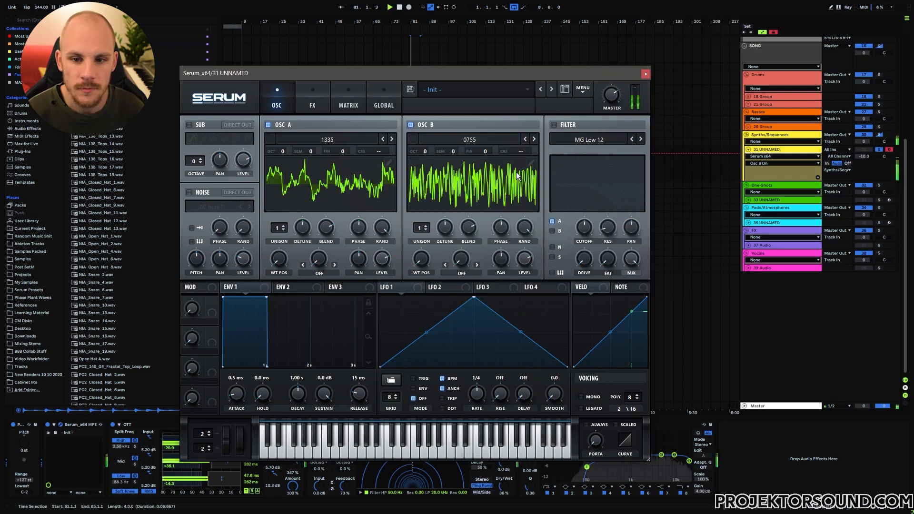
click(526, 140)
click(527, 140)
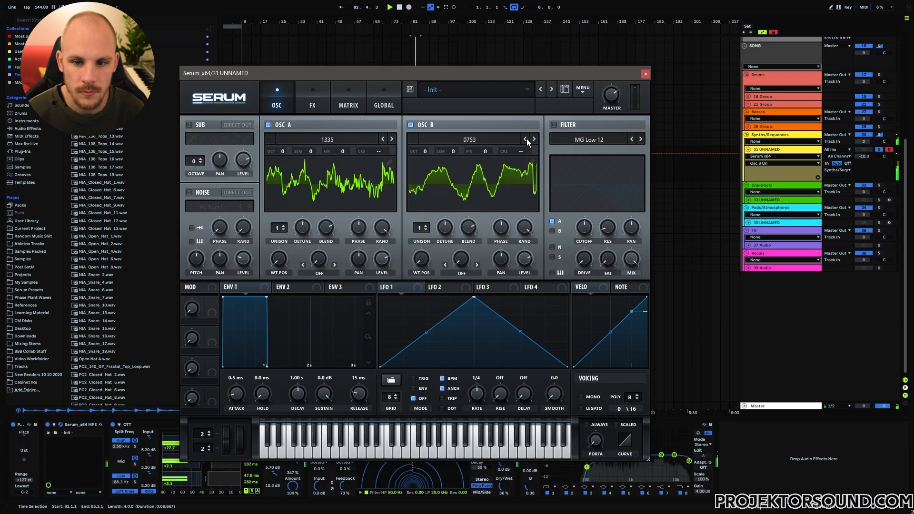
click(526, 140)
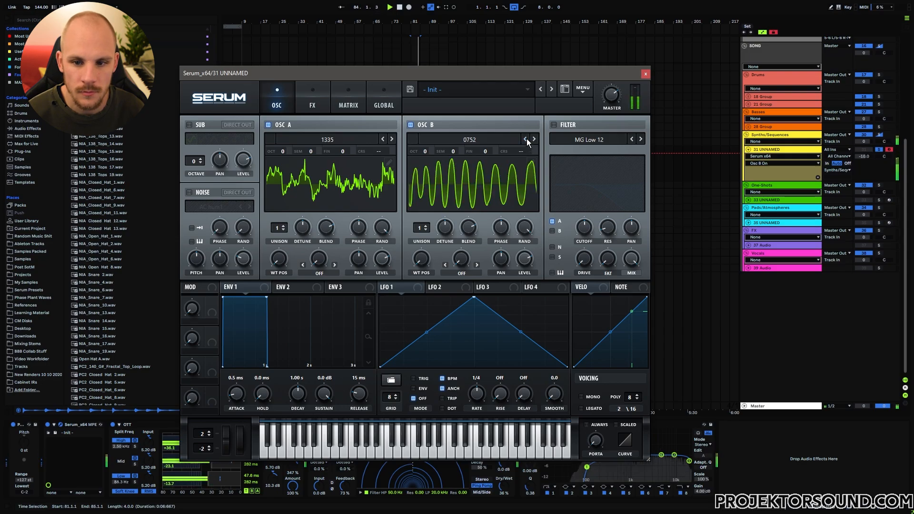
click(526, 140)
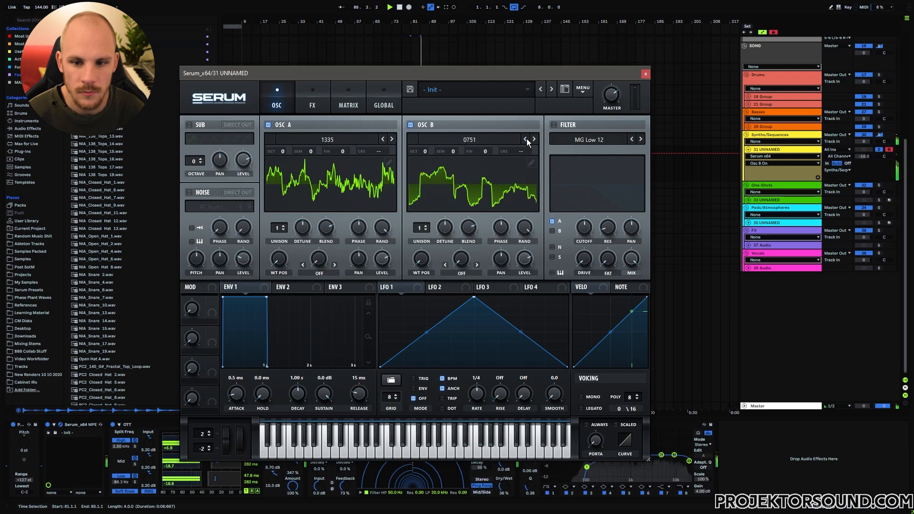
click(526, 139)
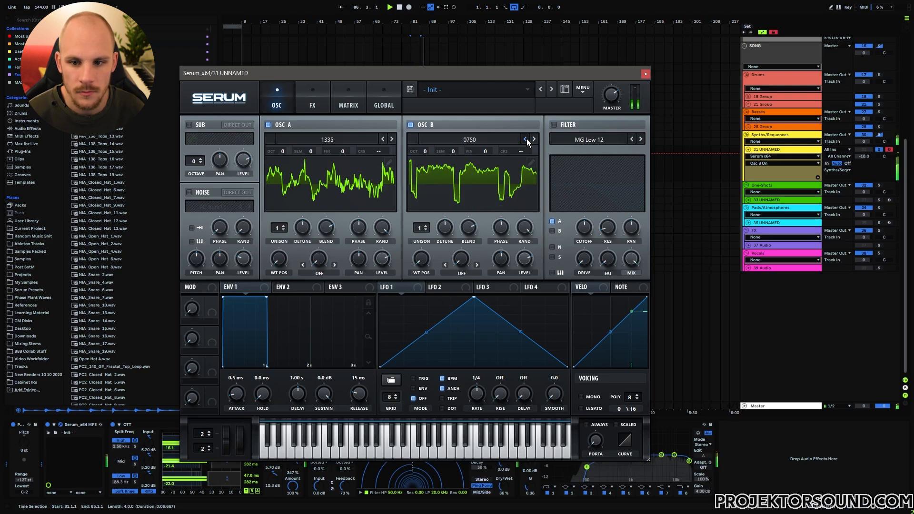
click(526, 139)
click(526, 140)
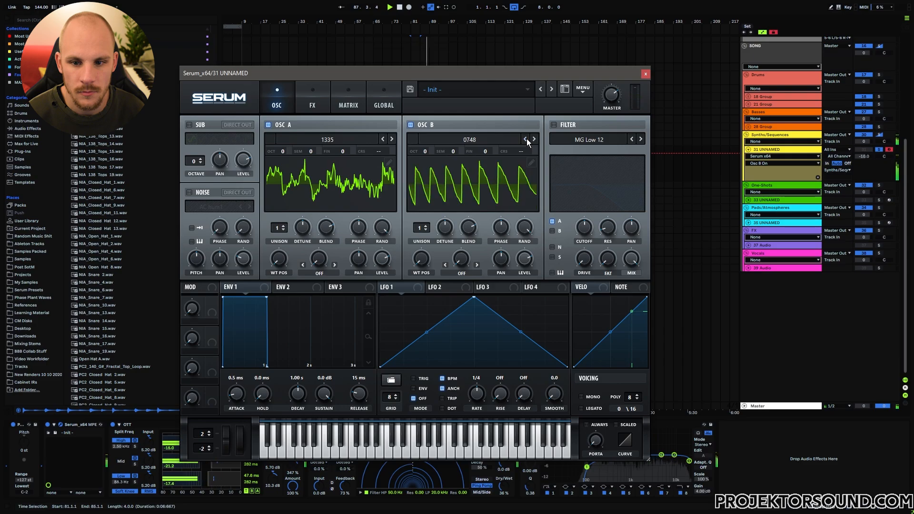
click(526, 140)
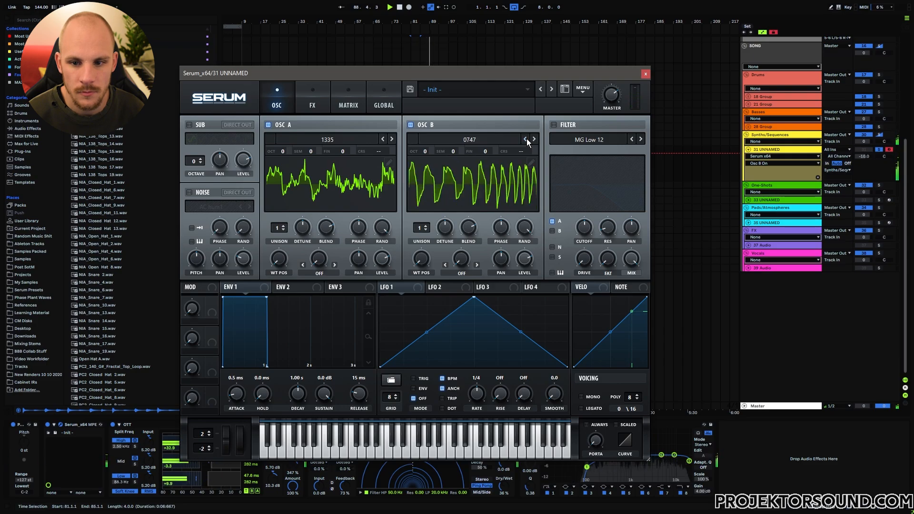
click(526, 140)
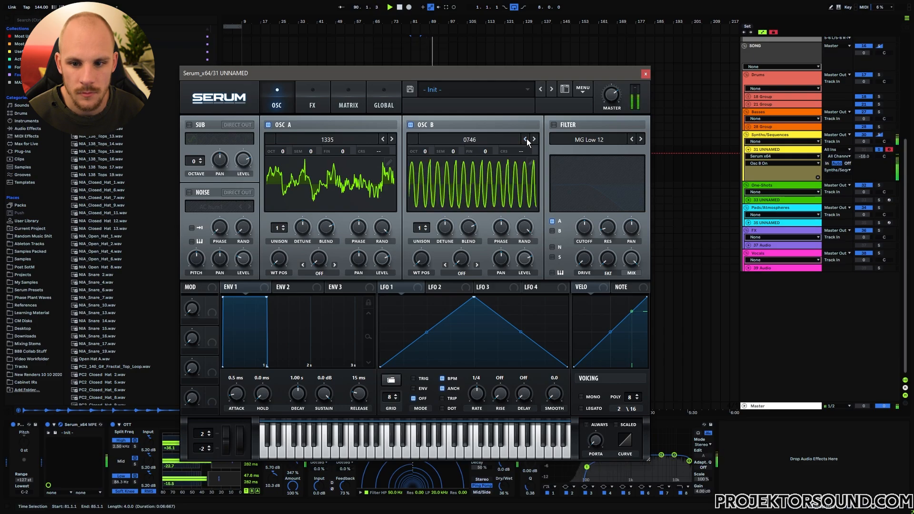
click(526, 140)
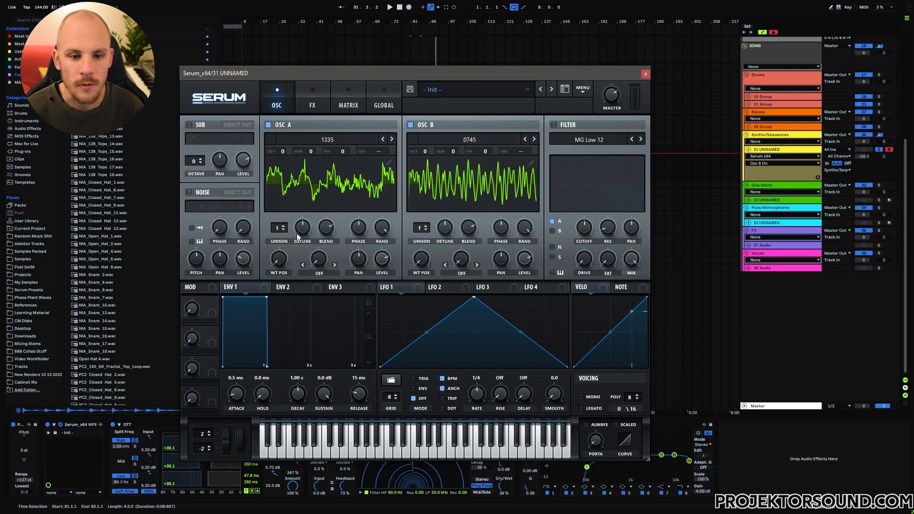
Set oscillator A's unison to 2 voices and lower its detune while the clip plays.
click(284, 225)
drag(307, 234, 311, 281)
key(space)
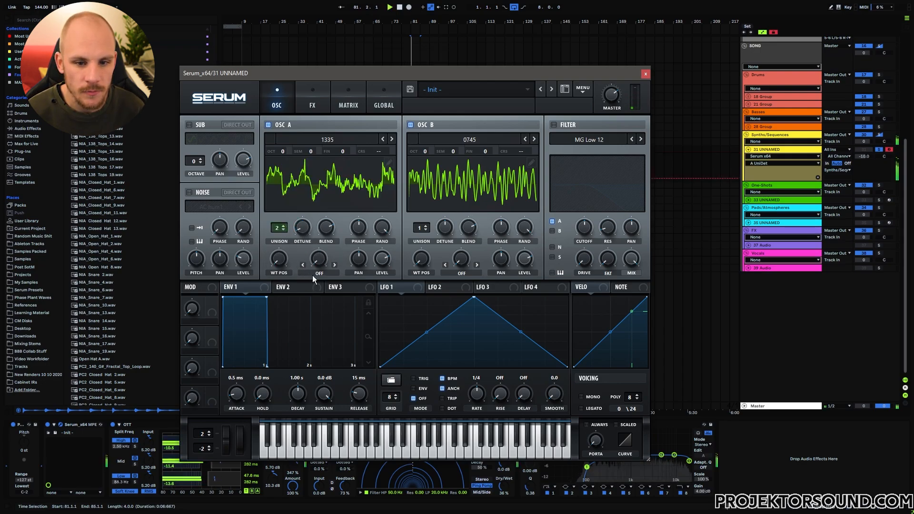
drag(306, 230, 304, 253)
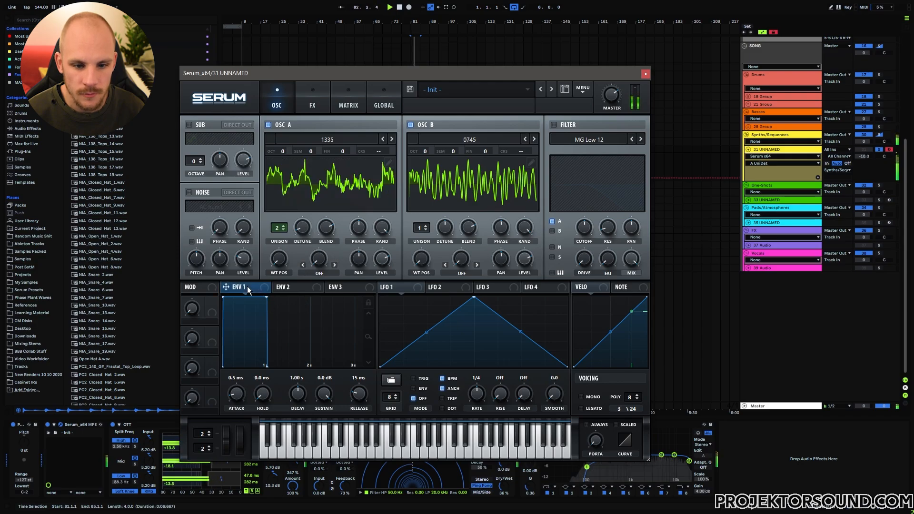
Shape envelope 1 with a 312 ms curved decay and a sustain of -3.4 dB.
drag(267, 298, 230, 310)
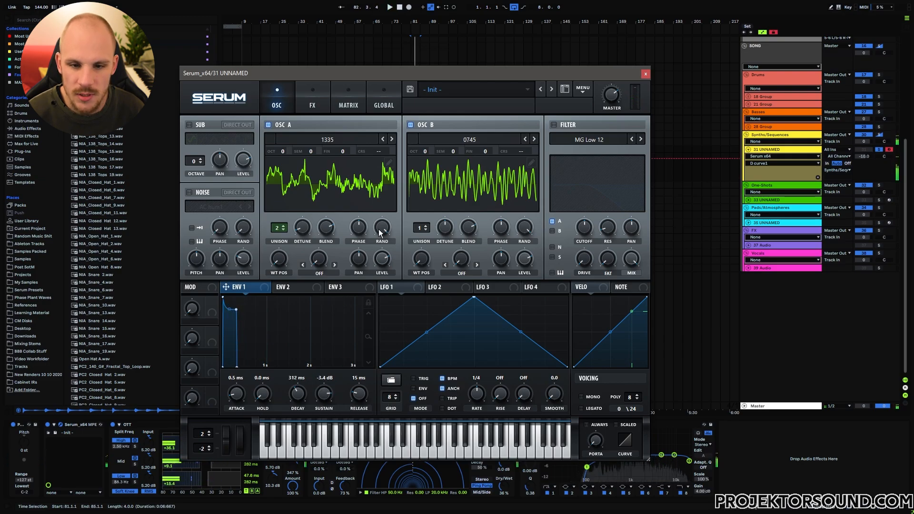
Enable the Distortion effect, raise its drive and change its type to Asym during playback.
click(317, 108)
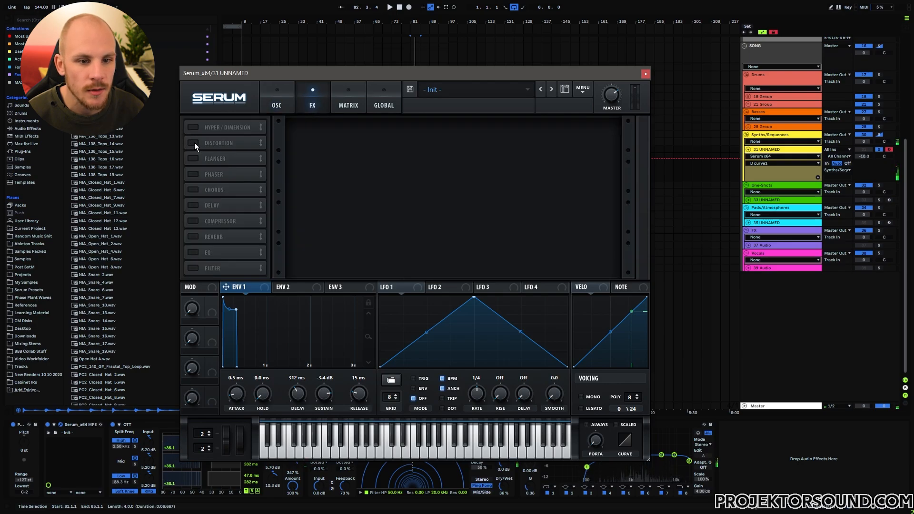
click(193, 142)
drag(530, 131, 542, 102)
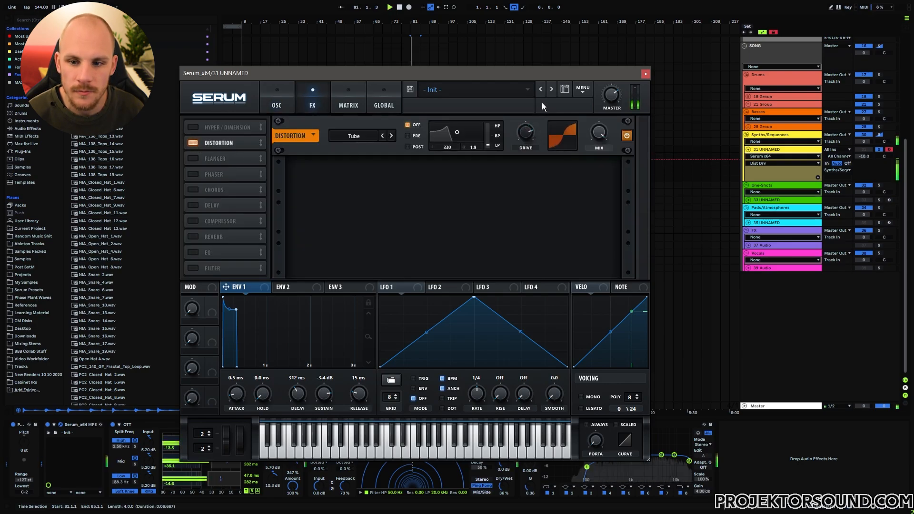
key(space)
click(359, 137)
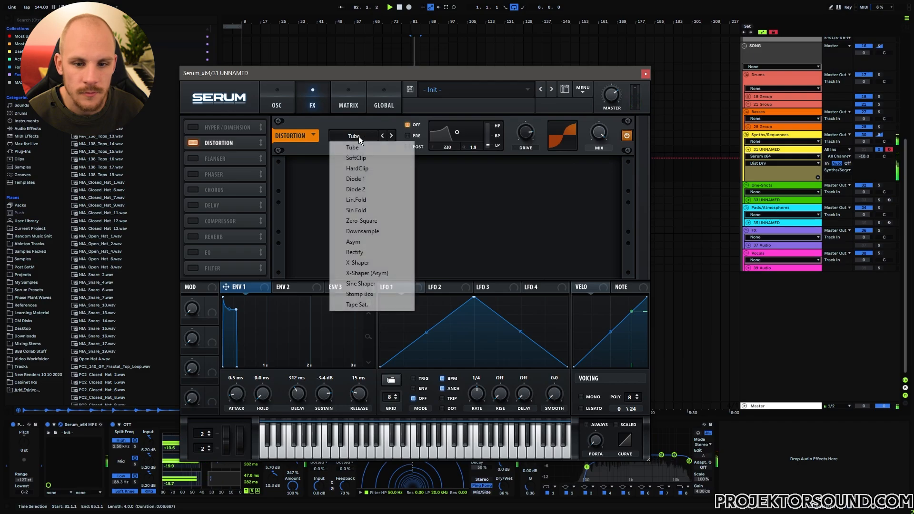
click(353, 242)
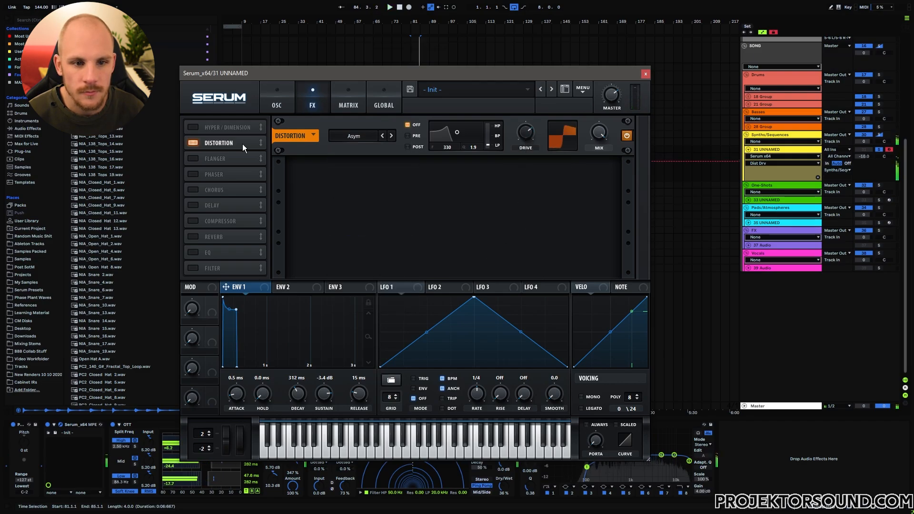
Enable the Hyper/Dimension effect and return to the oscillator page.
click(192, 127)
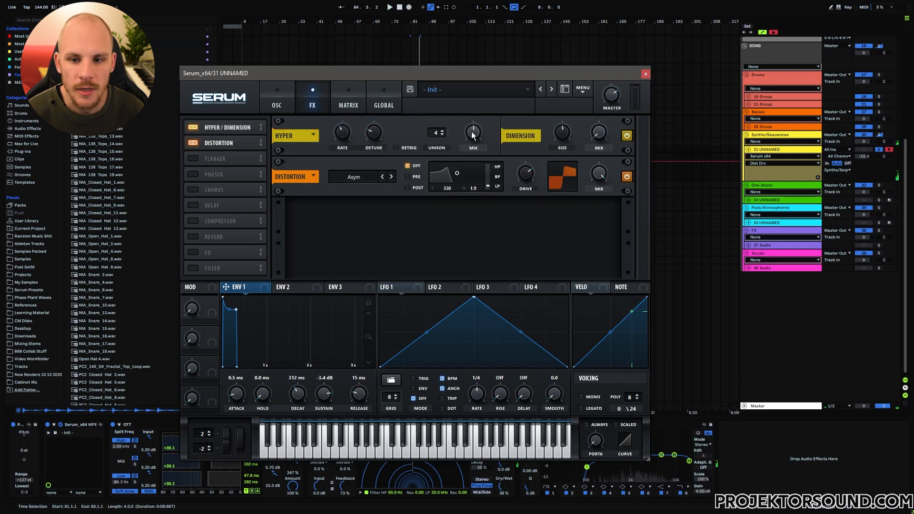
click(281, 102)
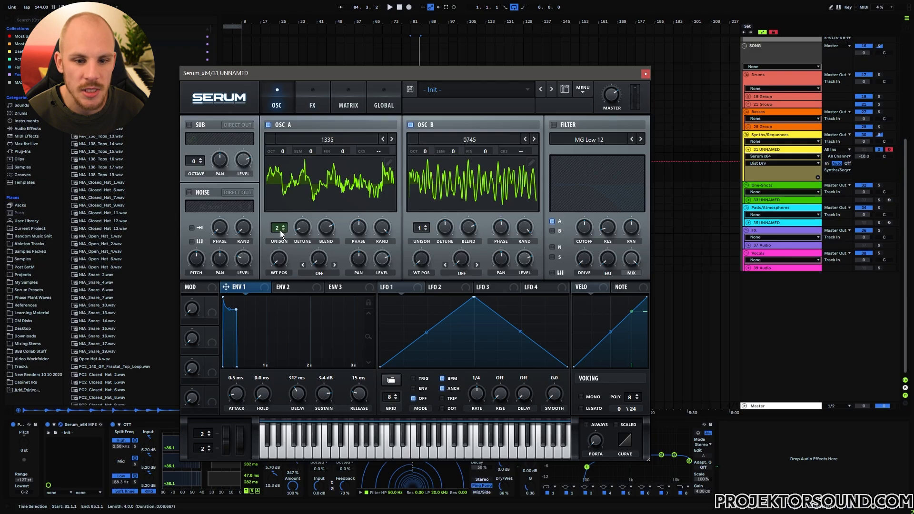
Adjust the Hyper mix and the Dimension mix and size, comparing the effect on and off during playback.
click(325, 100)
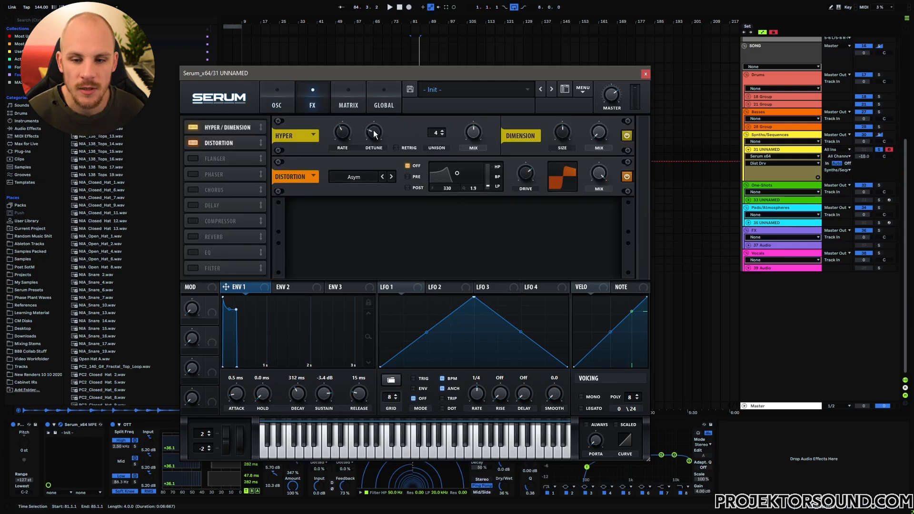
click(475, 139)
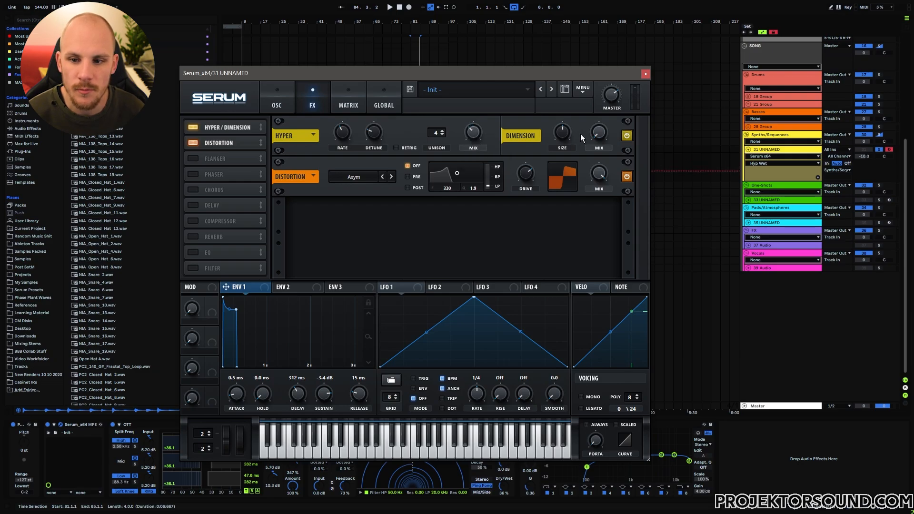
click(599, 133)
click(558, 136)
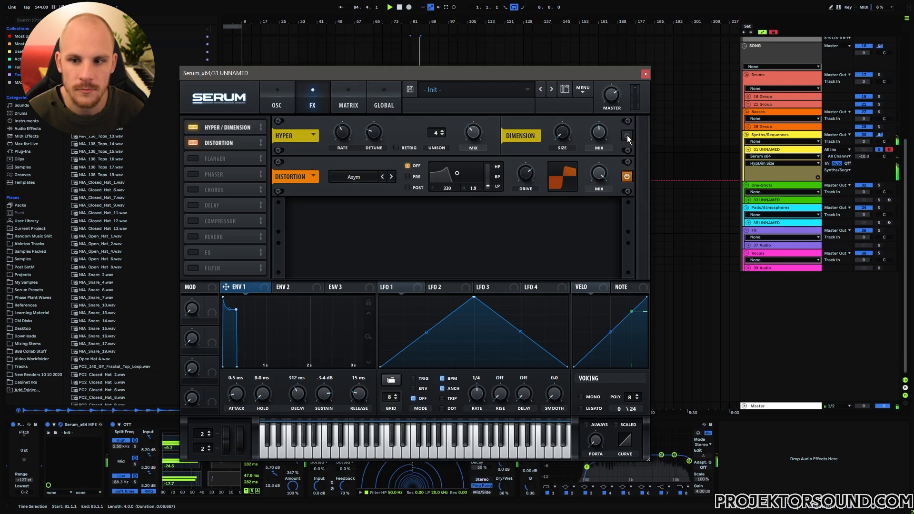
click(627, 137)
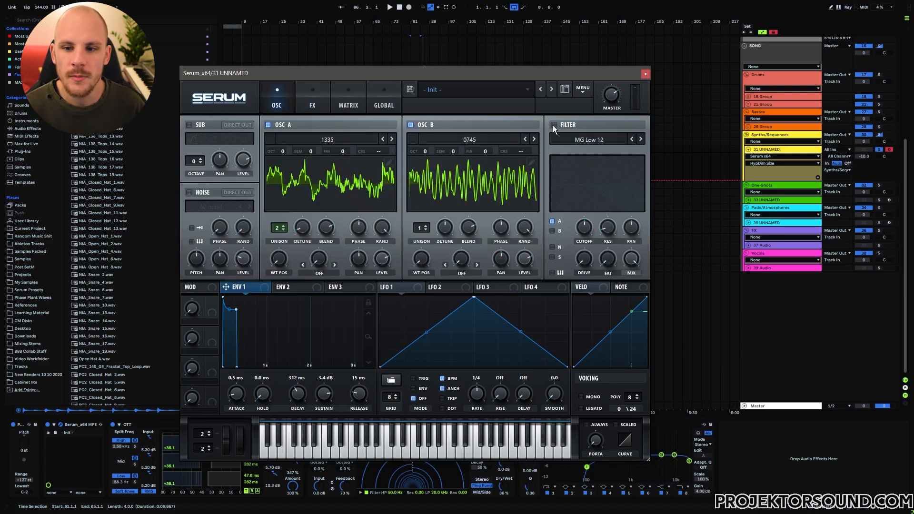
Enable the filter with the Phs 24+ type, tune its cutoff and resonance, route oscillator B through it and audition the clip.
click(553, 125)
click(589, 139)
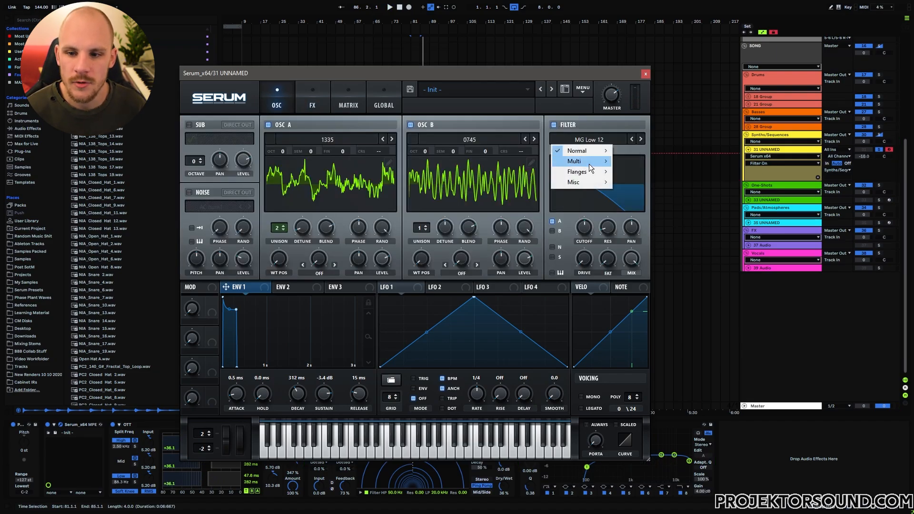
mouse_move(588, 173)
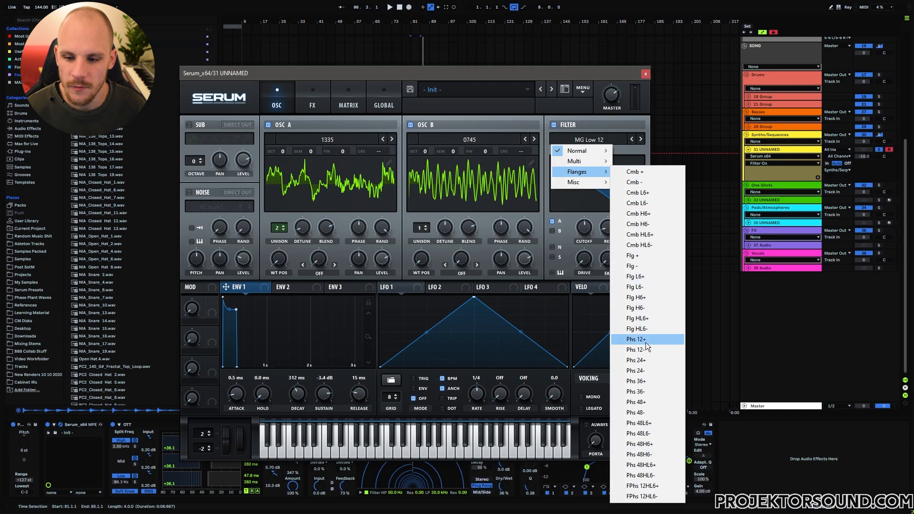
click(643, 361)
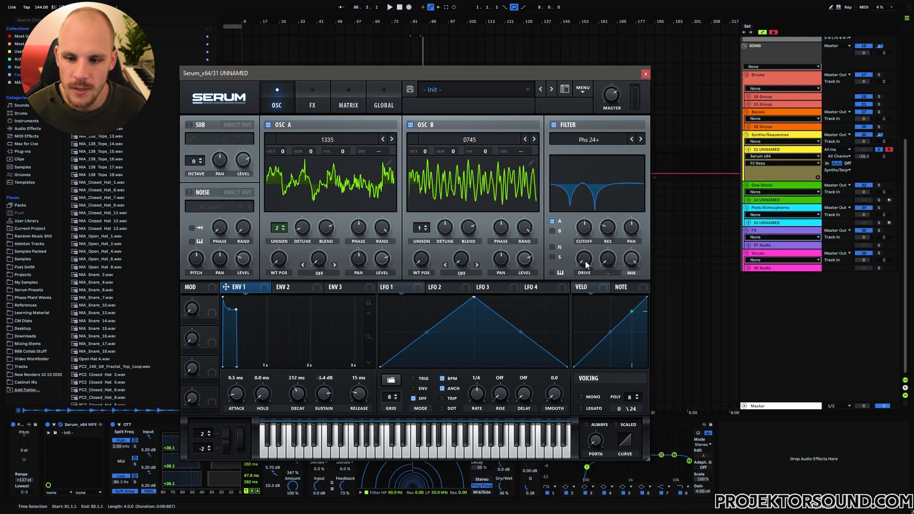
drag(586, 264, 608, 229)
click(553, 231)
key(space)
key(space)
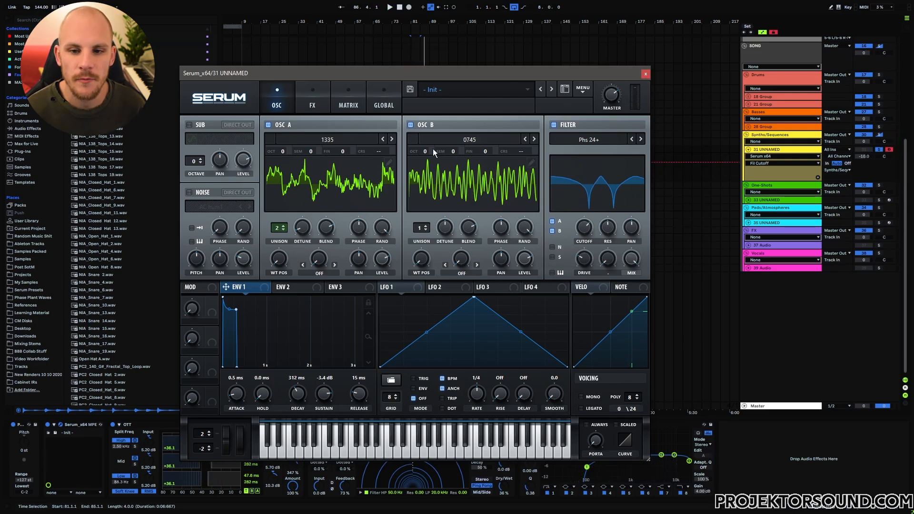
Close the synth, add a second MIDI track below the existing Synths/Sequences track and load a fresh Serum on it.
click(647, 73)
click(749, 150)
click(770, 150)
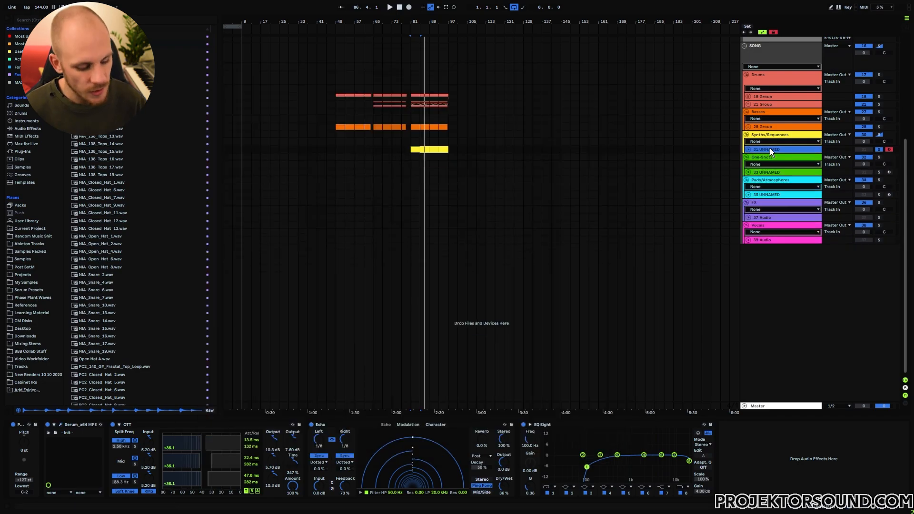
key(ctrl+shift+t)
right_click(429, 168)
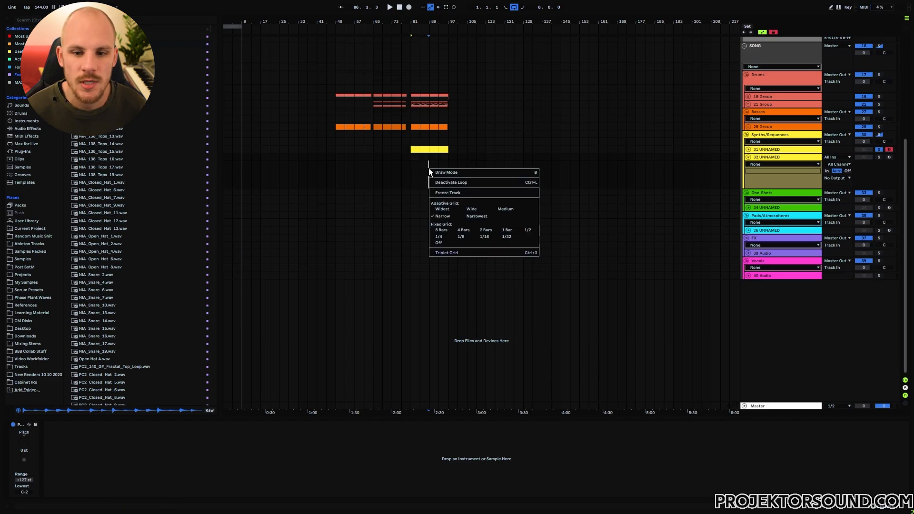
right_click(429, 168)
mouse_move(471, 174)
click(547, 175)
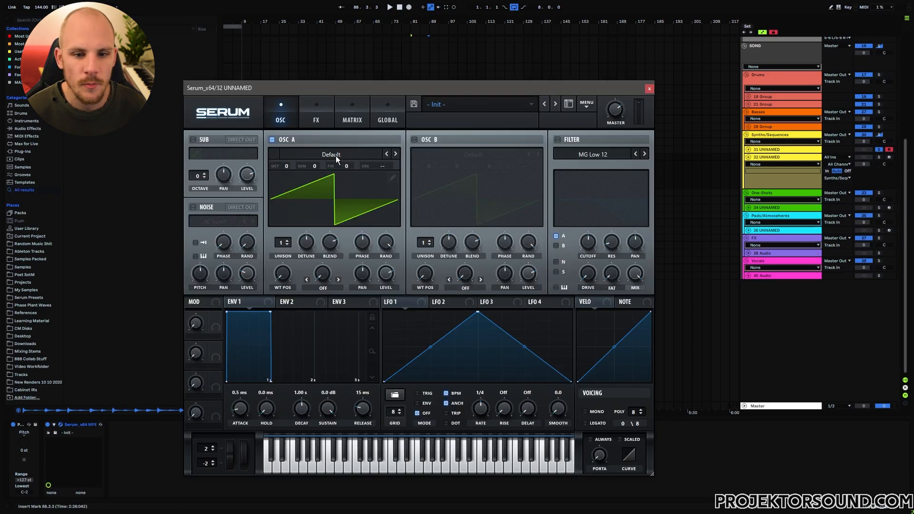
Load Combination Table 3 from Projektor Tones Pack Vol.2 into oscillator A and sweep its wavetable position, returning it to 1.
click(331, 154)
mouse_move(355, 239)
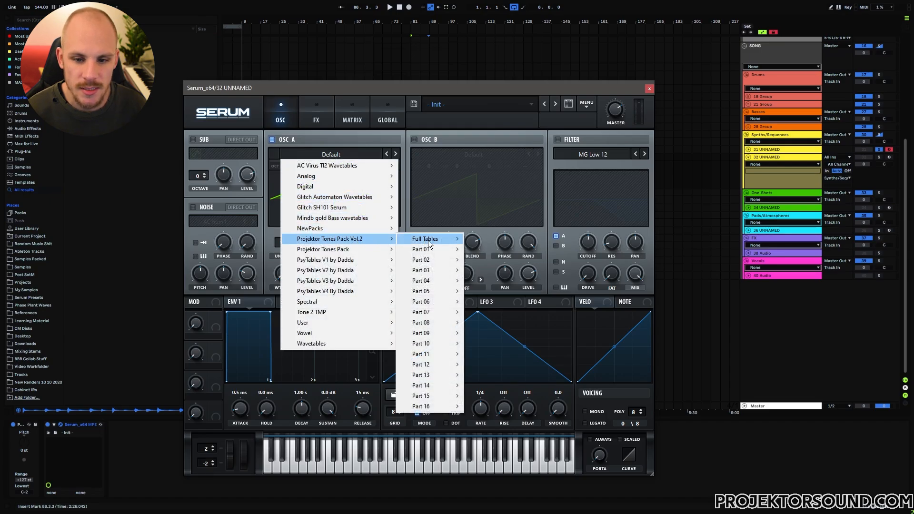
mouse_move(427, 241)
click(490, 260)
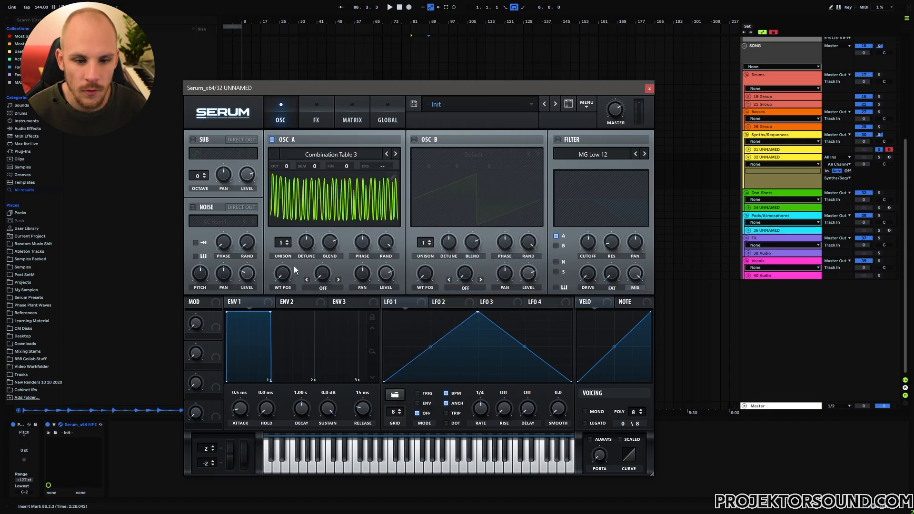
drag(283, 278, 298, 304)
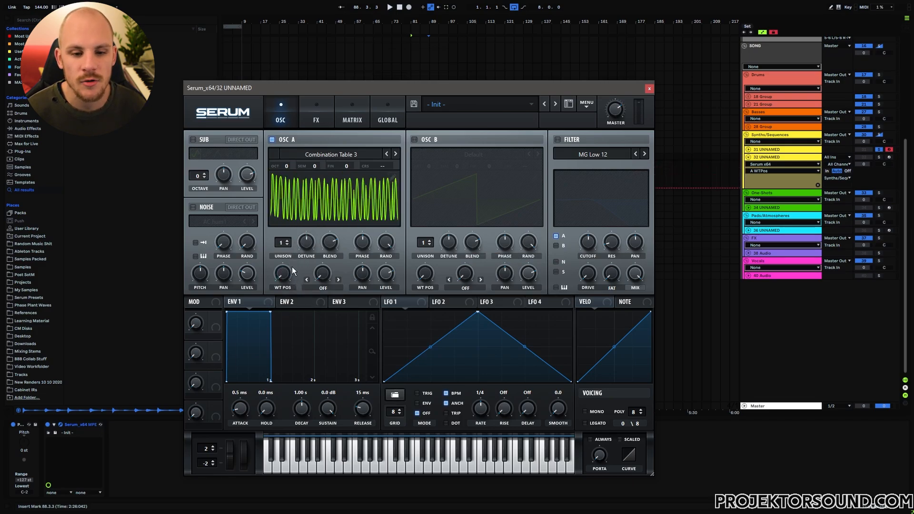
drag(293, 267, 278, 356)
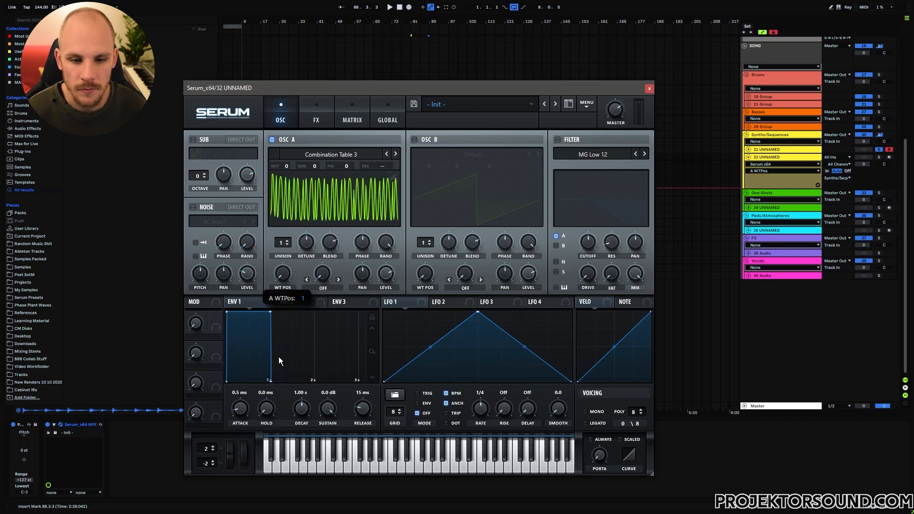
Draw a stepped LFO 1 modulating oscillator A's wavetable position at a one-bar rate, and audition it with the track armed and soloed.
mouse_move(395, 339)
mouse_down()
mouse_move(459, 359)
mouse_move(504, 332)
mouse_move(516, 344)
mouse_move(558, 336)
mouse_up()
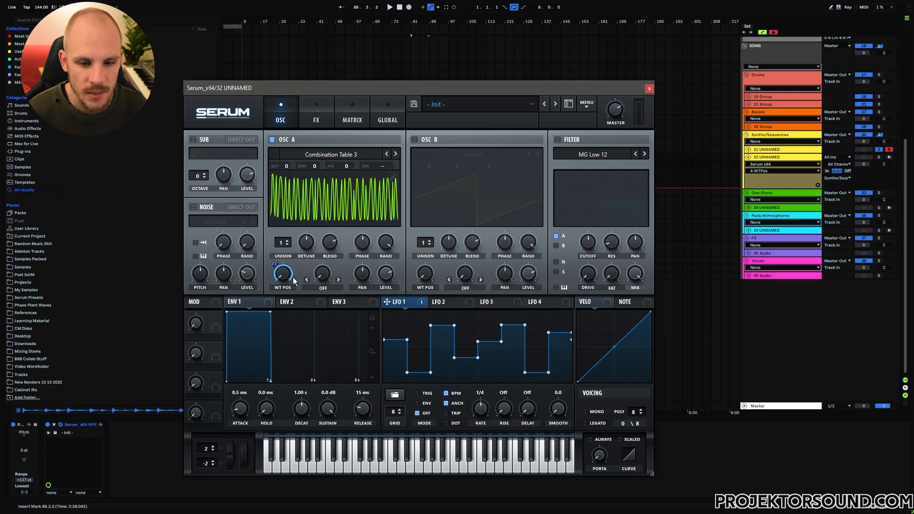
drag(487, 413, 468, 417)
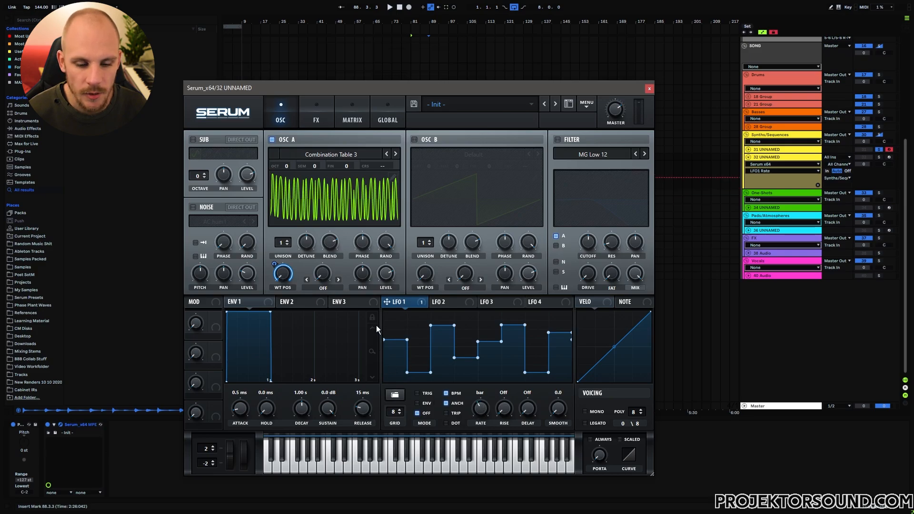
click(890, 157)
click(879, 157)
key(a)
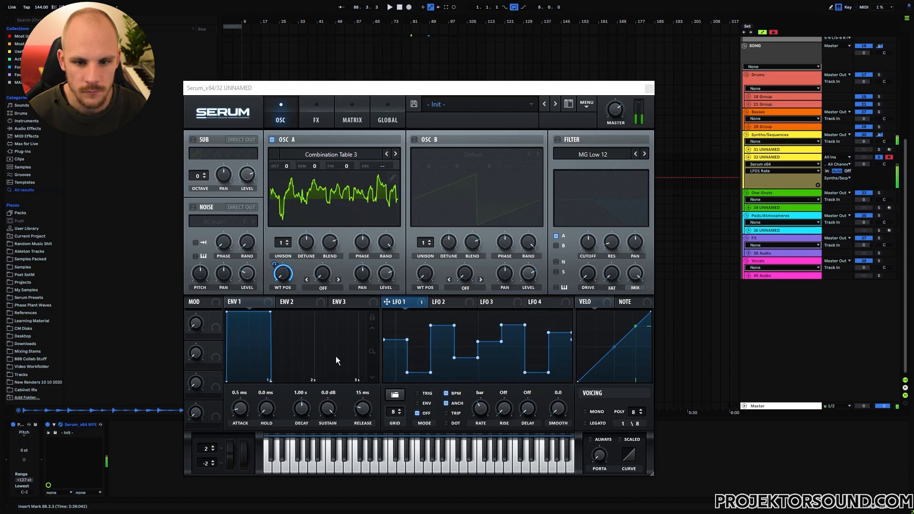
Adjust LFO 1's modulation of the wavetable position and bring its second and third steps closer to mid-height.
right_click(275, 264)
mouse_move(275, 264)
mouse_down()
mouse_move(271, 273)
mouse_move(286, 270)
mouse_up()
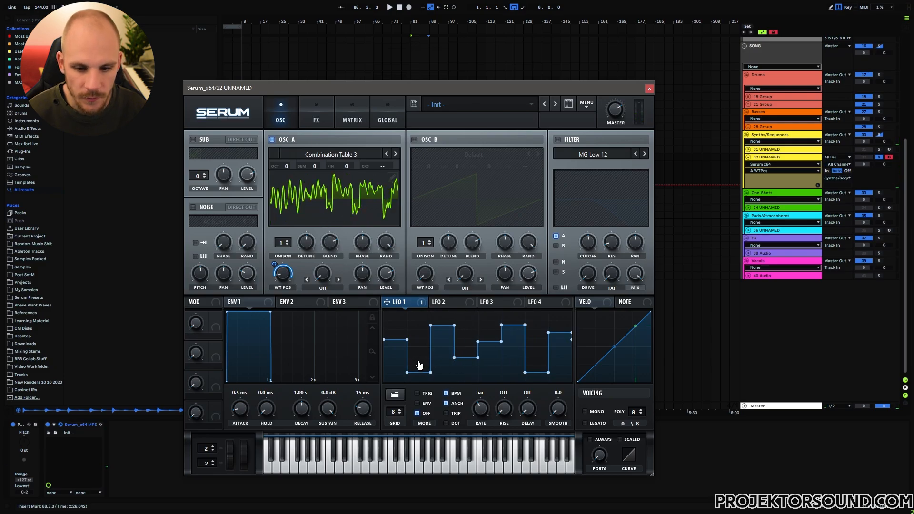
click(443, 340)
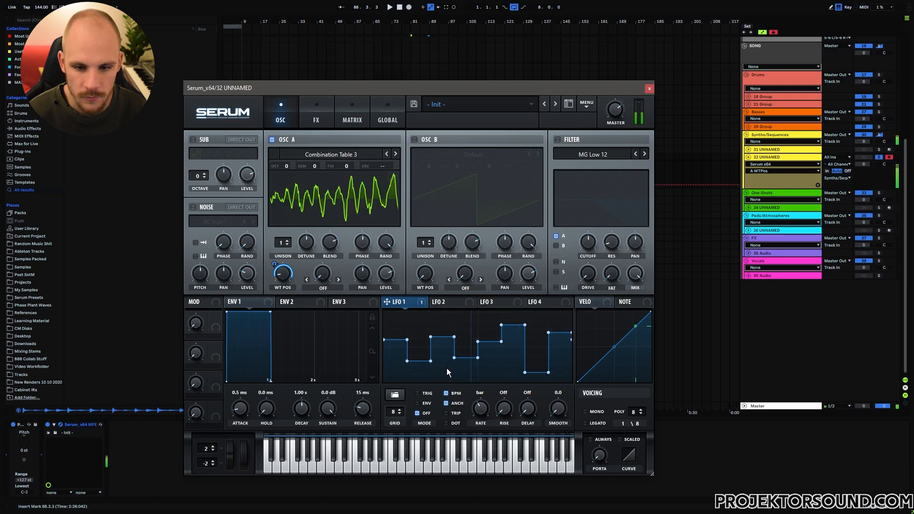
Start a falling-spike shape in LFO 2 with a one-bar rate and grid 16, and assign it to oscillator A's level lowered to 0%.
click(449, 301)
click(479, 411)
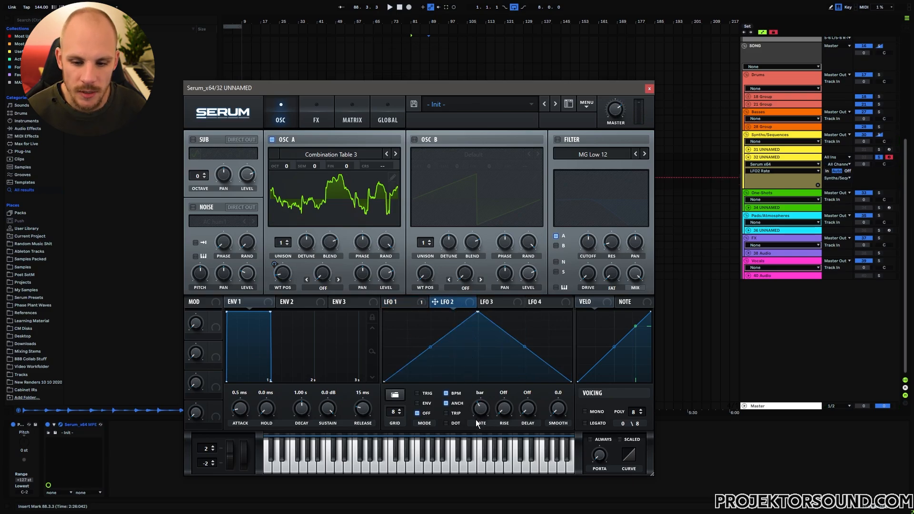
drag(478, 313, 335, 297)
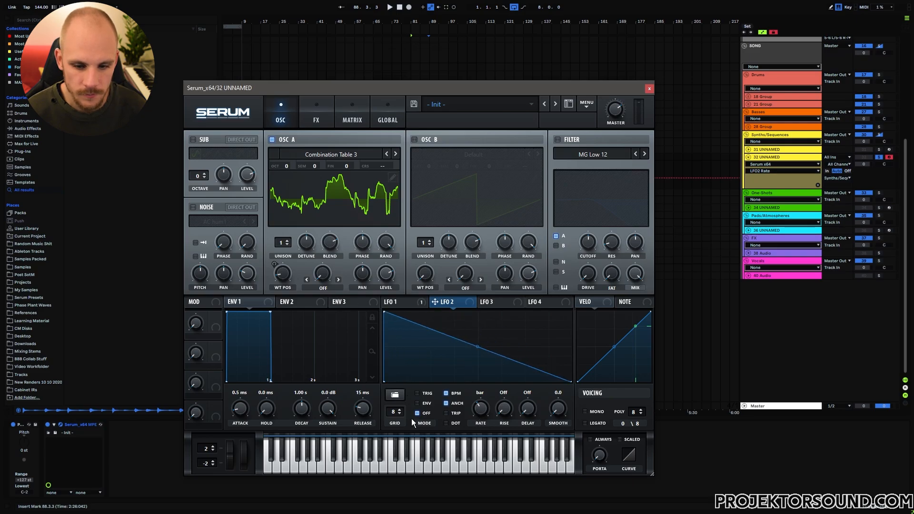
mouse_move(398, 362)
mouse_down()
mouse_move(422, 303)
mouse_move(430, 356)
mouse_up()
drag(387, 274, 386, 333)
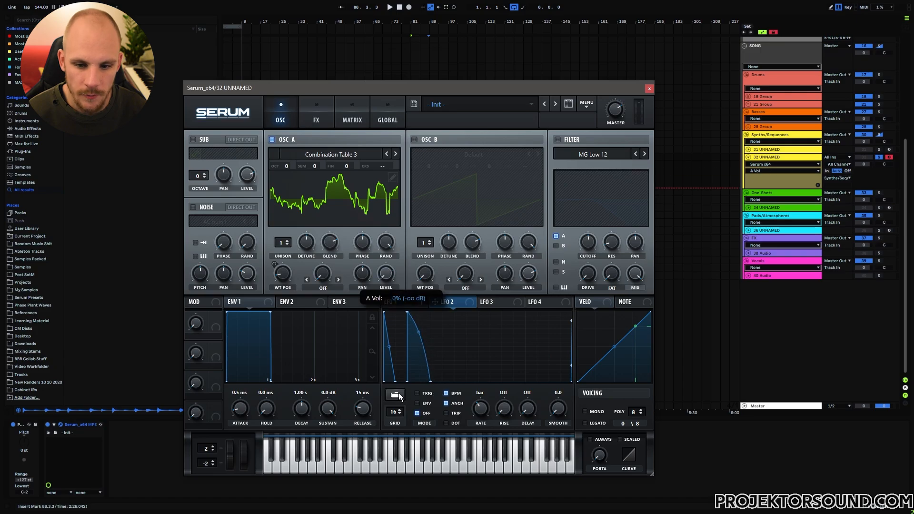
drag(436, 302, 386, 273)
Draw the remaining rhythmic spikes of varied height and curvature across the rest of LFO 2.
double_click(431, 314)
double_click(443, 376)
double_click(466, 313)
double_click(455, 381)
double_click(476, 370)
mouse_move(460, 347)
mouse_down()
mouse_move(460, 376)
mouse_move(478, 382)
mouse_up()
drag(472, 348, 472, 364)
double_click(501, 313)
double_click(502, 381)
double_click(514, 382)
double_click(490, 343)
double_click(490, 382)
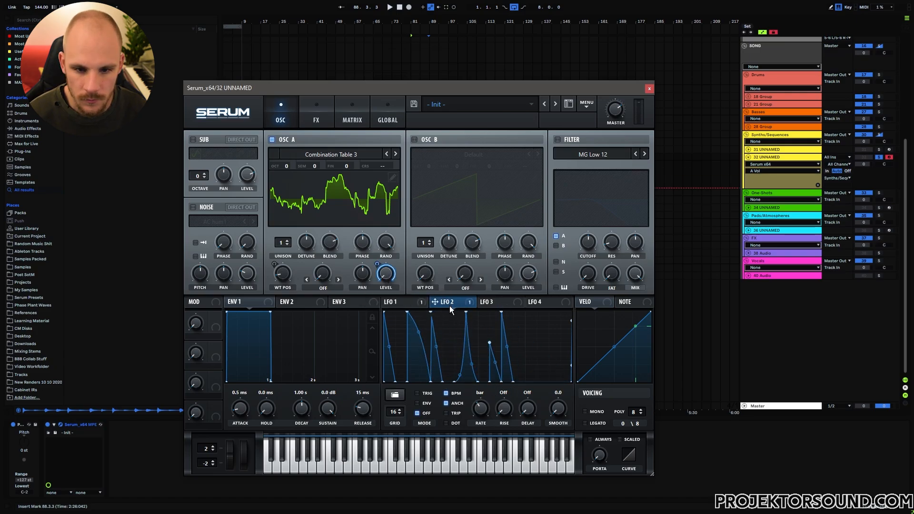
mouse_move(530, 324)
mouse_down()
mouse_move(528, 310)
mouse_move(526, 398)
mouse_up()
double_click(537, 313)
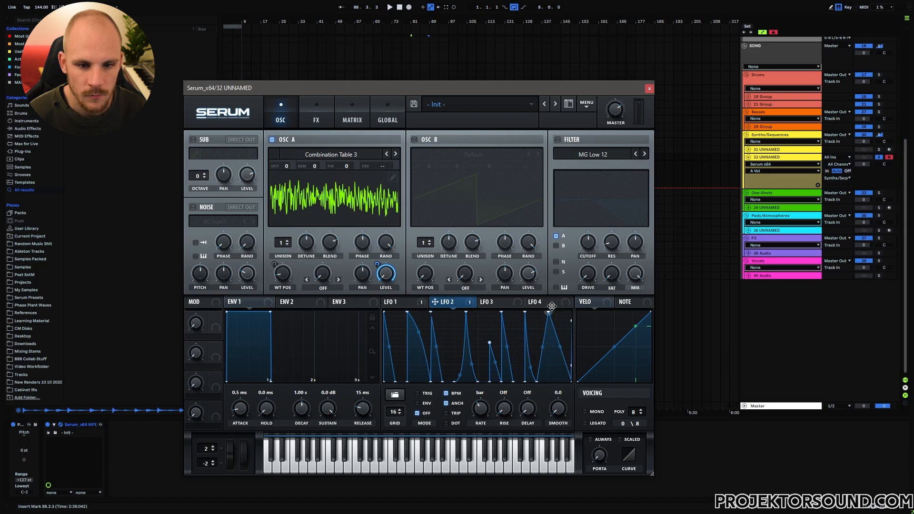
Raise oscillator A's unison voices and lower its detune.
click(287, 241)
drag(306, 241, 307, 273)
Enable the Distortion and Hyper/Dimension effects, adjust the Hyper/Dimension mix and raise the Tube drive to about 83%.
click(316, 114)
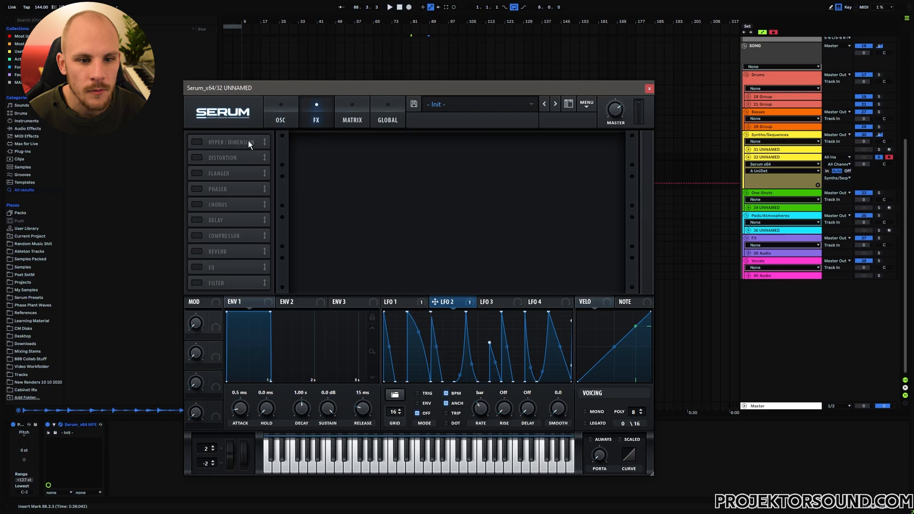
click(198, 157)
click(198, 142)
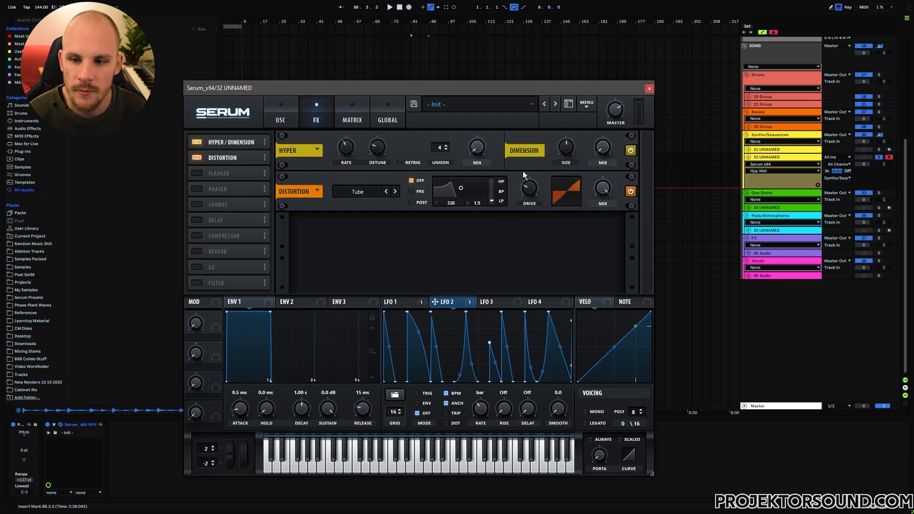
drag(472, 148, 472, 138)
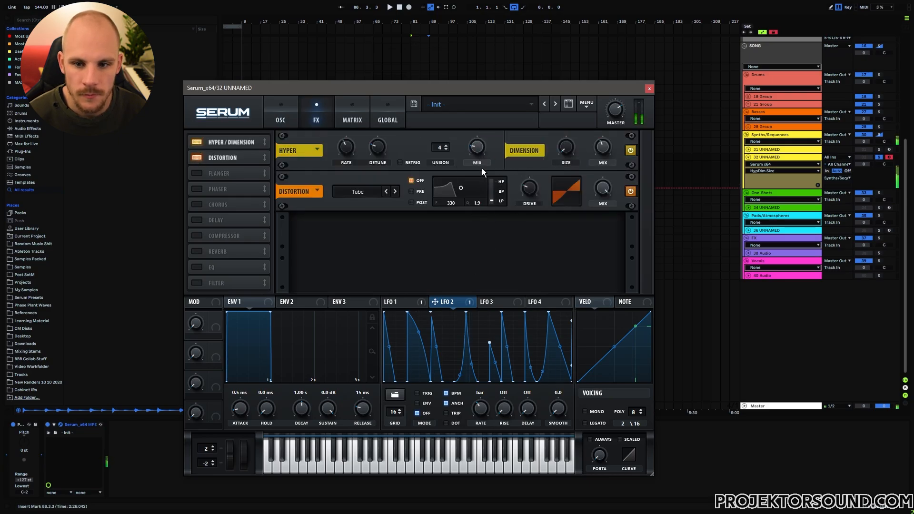
drag(523, 195, 539, 155)
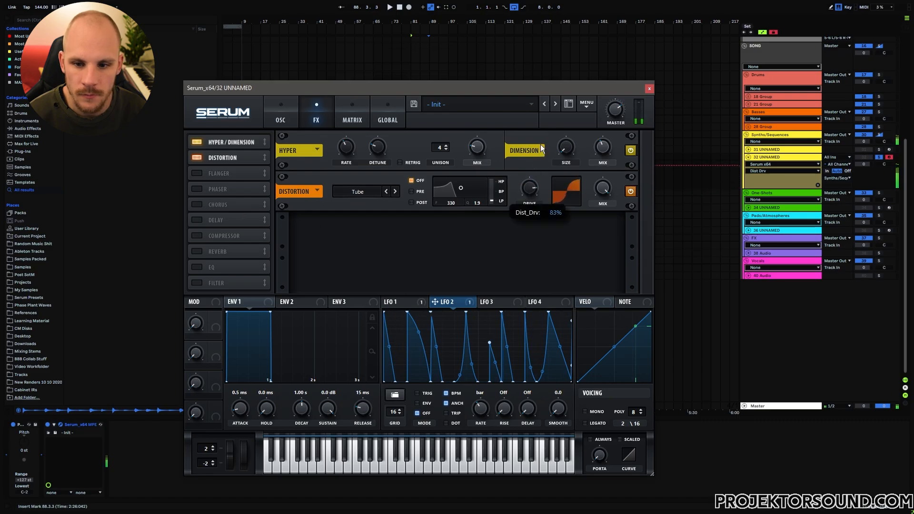
Enable the Compressor in multiband mode and adjust its gain and release.
click(193, 237)
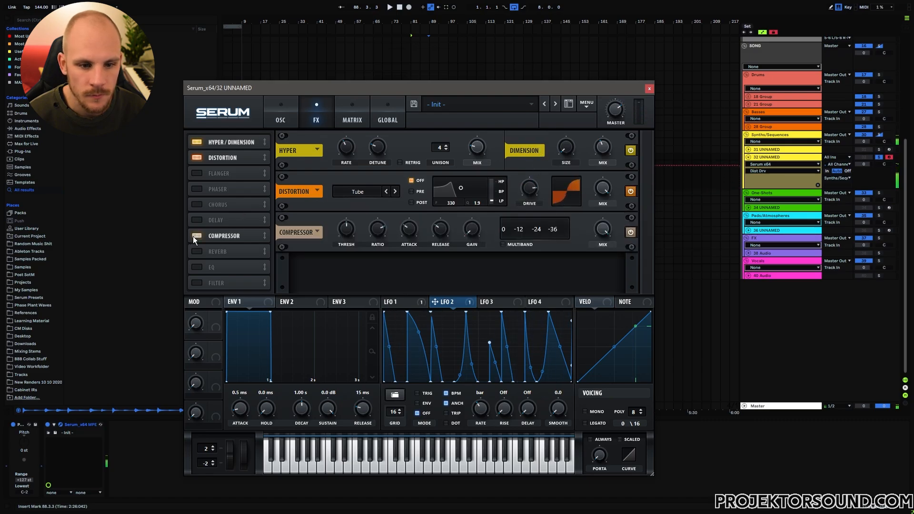
click(505, 245)
drag(475, 232, 433, 231)
Enable the EQ effect, switch its low band to a low cut and adjust that band's frequency.
click(196, 267)
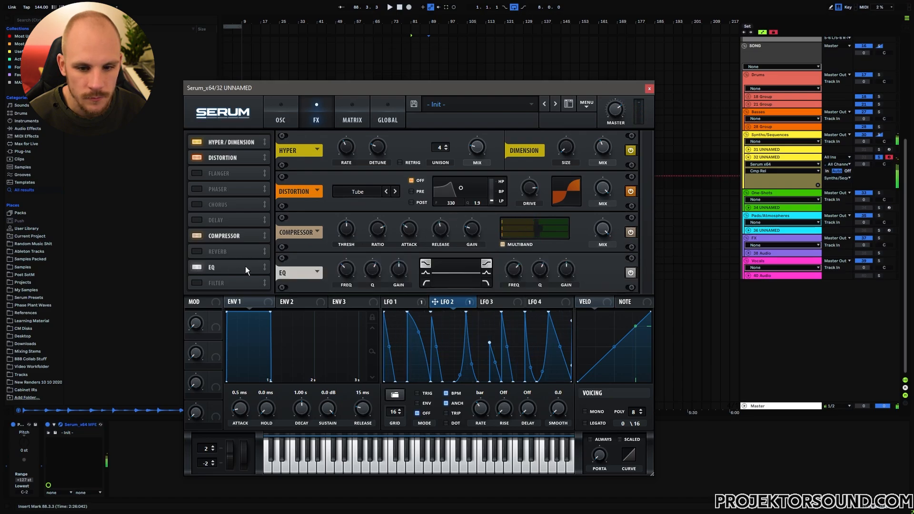
click(425, 283)
drag(372, 270, 349, 263)
Close the synth and create a four-bar MIDI clip at bar 81 on the new track with a sustained G#0 note.
click(649, 88)
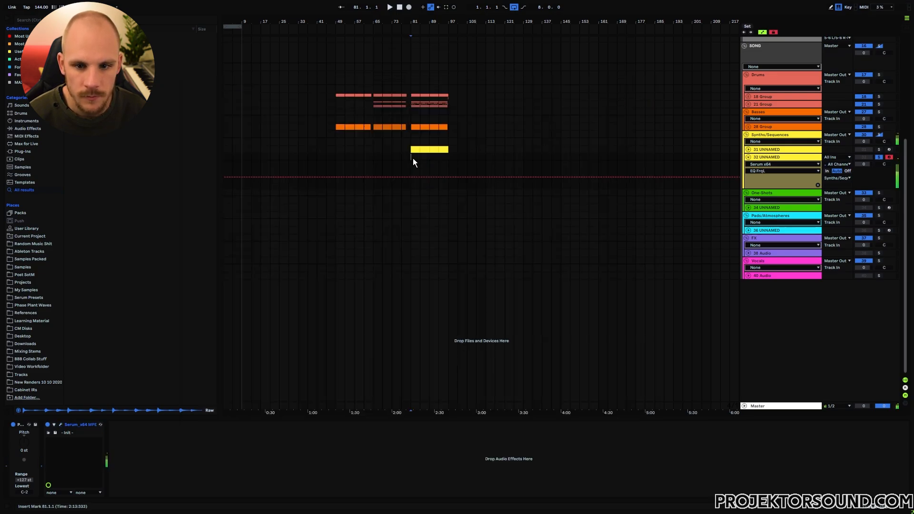
drag(413, 159, 418, 158)
key(ctrl+shift+m)
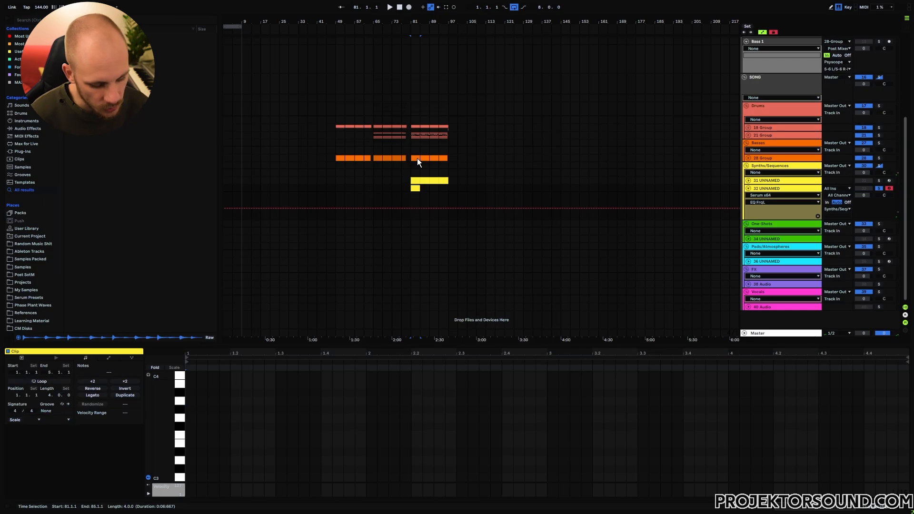
Play the arrangement from bar 81, take the new track out of solo and lower its volume in the mix.
key(space)
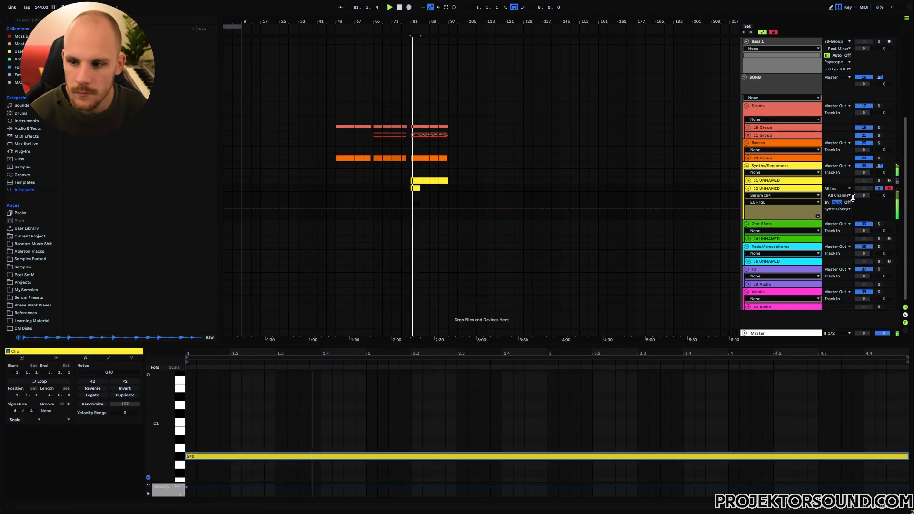
click(881, 189)
drag(867, 195, 867, 205)
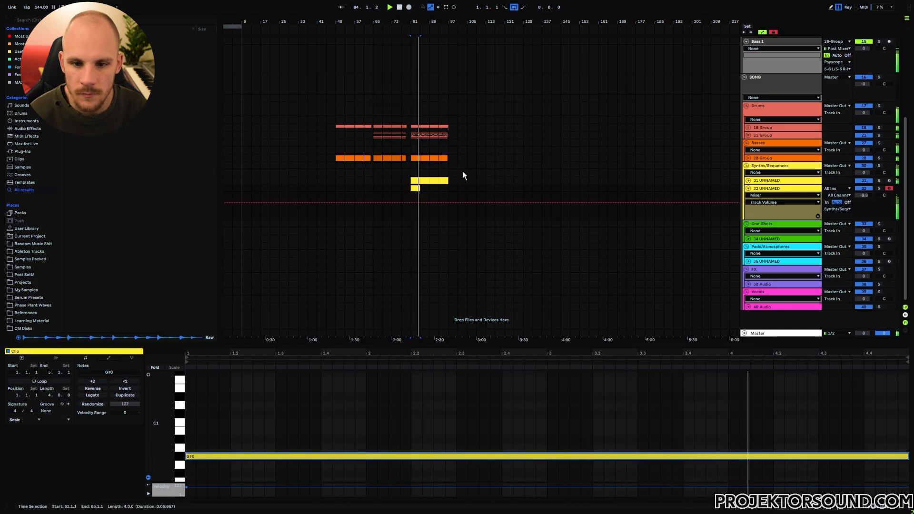
Repeat the four-bar clip on the second synth track three more times to fill through bar 97 and collapse the track.
key(ctrl+d)
key(ctrl+d)
key(ctrl+d)
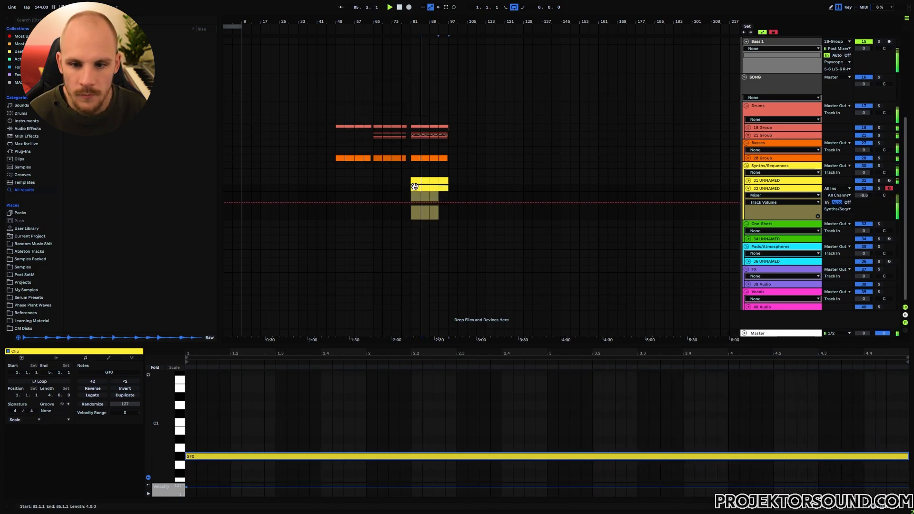
click(410, 193)
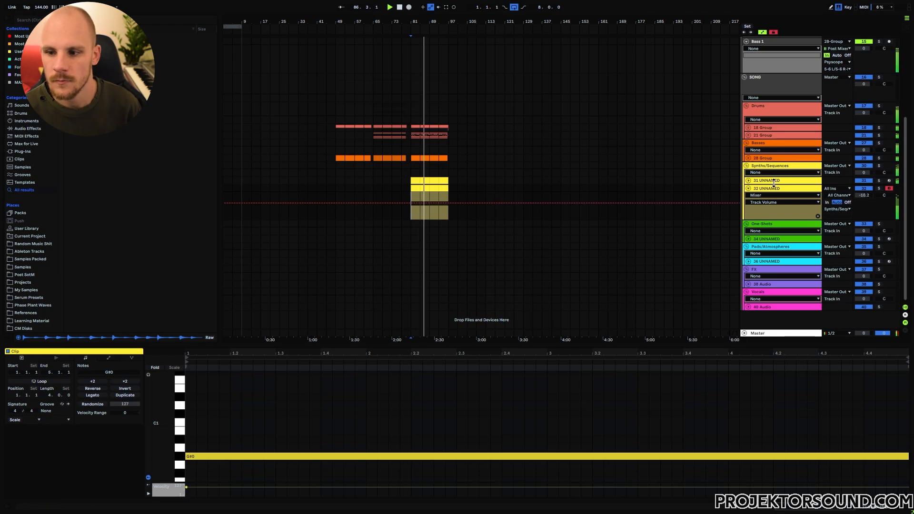
click(748, 189)
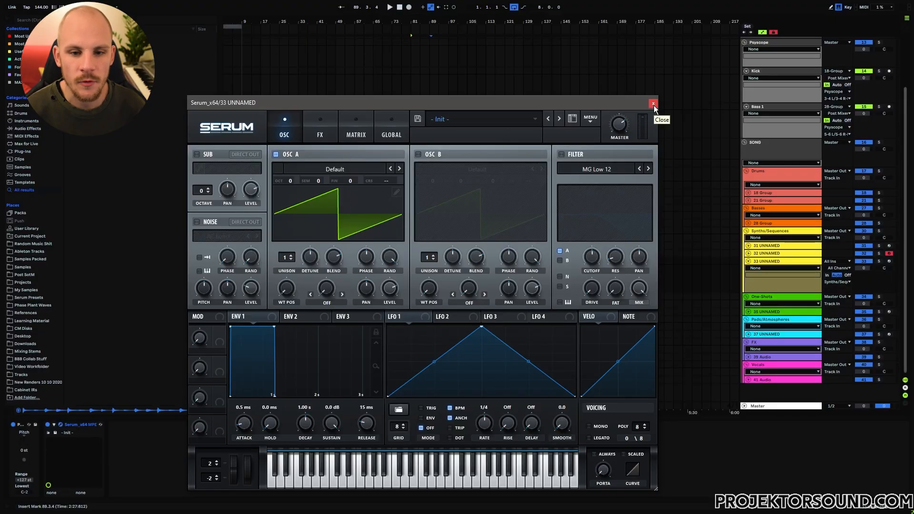
Close the new Serum instance and add an Arpeggiator ahead of it on the third synth track.
click(653, 104)
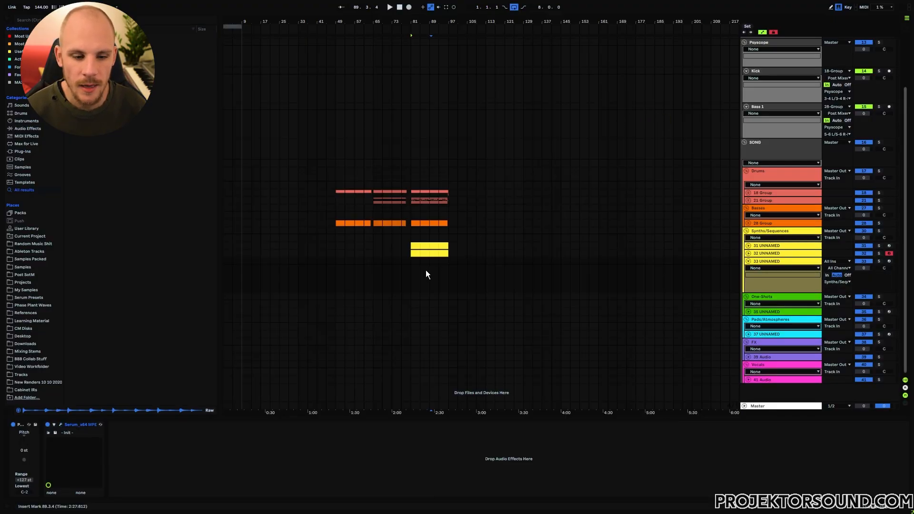
right_click(344, 459)
right_click(344, 459)
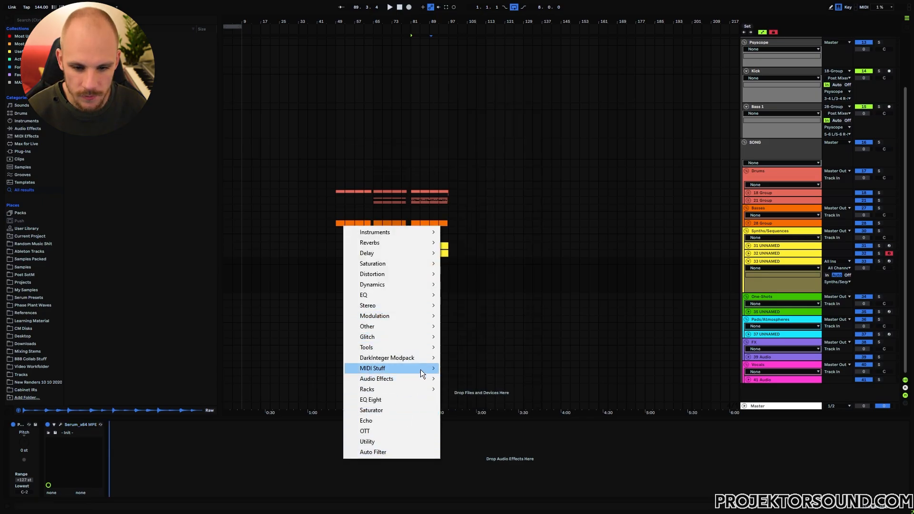
mouse_move(421, 373)
click(486, 234)
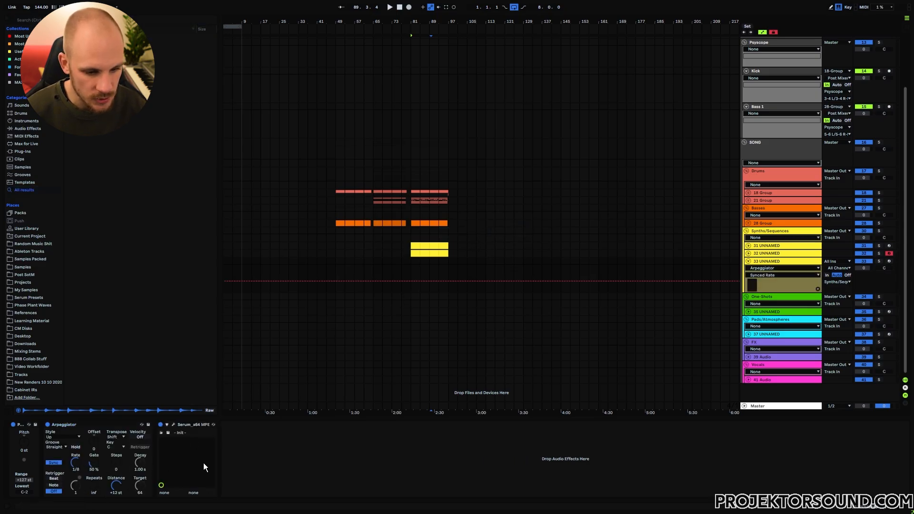
Reopen Serum, enable its filter with the Band 24 type and adjust the cutoff and resonance.
click(173, 423)
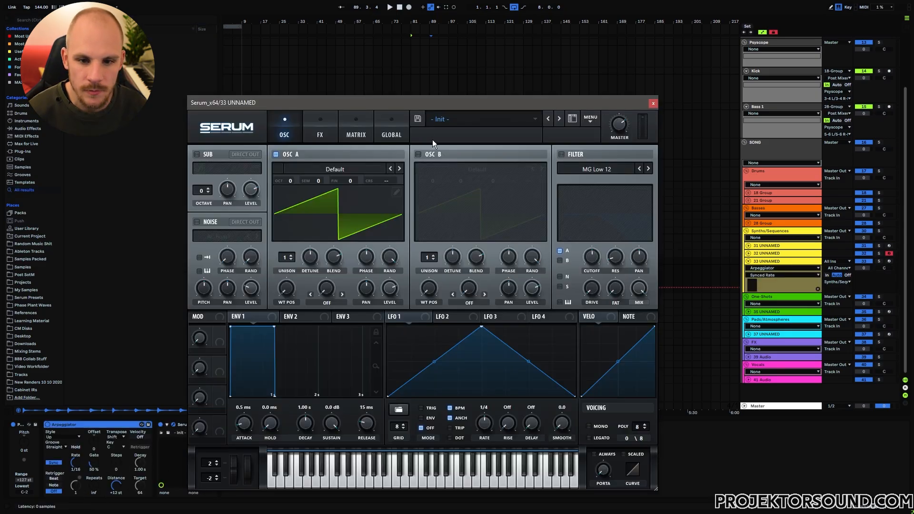
drag(392, 102, 422, 10)
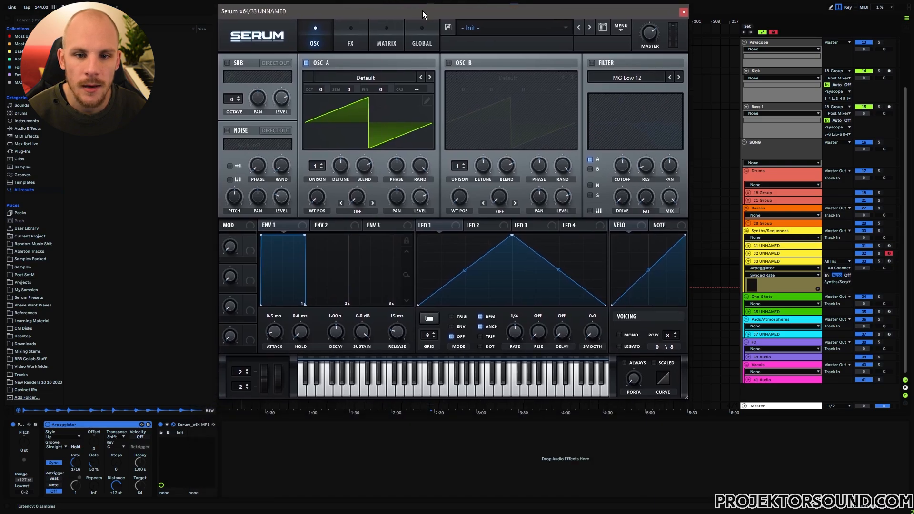
click(592, 63)
click(619, 77)
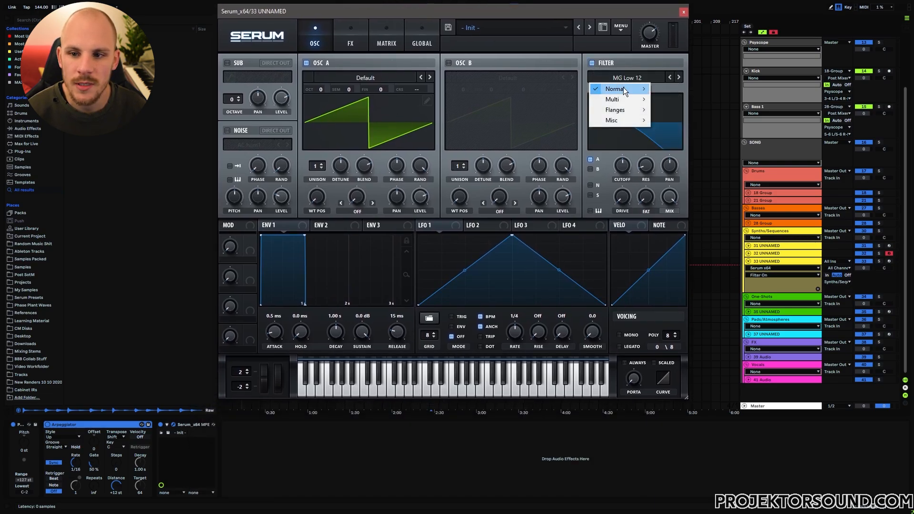
mouse_move(640, 90)
click(676, 225)
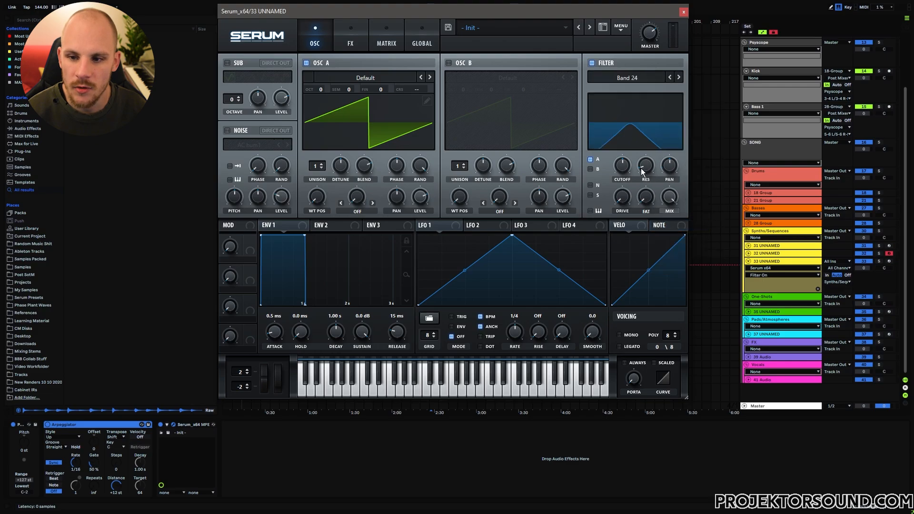
drag(657, 143, 622, 117)
Assign NoteOn Rand1 to modulate the filter cutoff and check its modulation amount in the matrix.
right_click(622, 150)
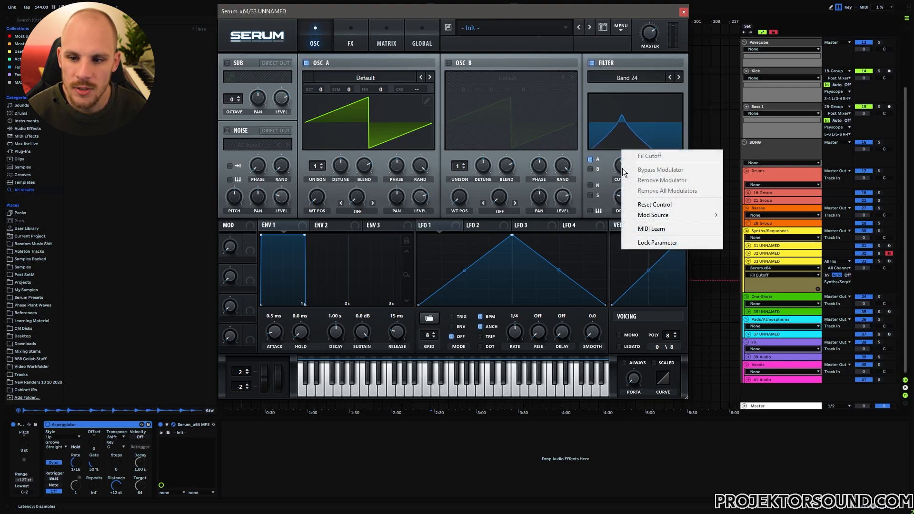
mouse_move(677, 220)
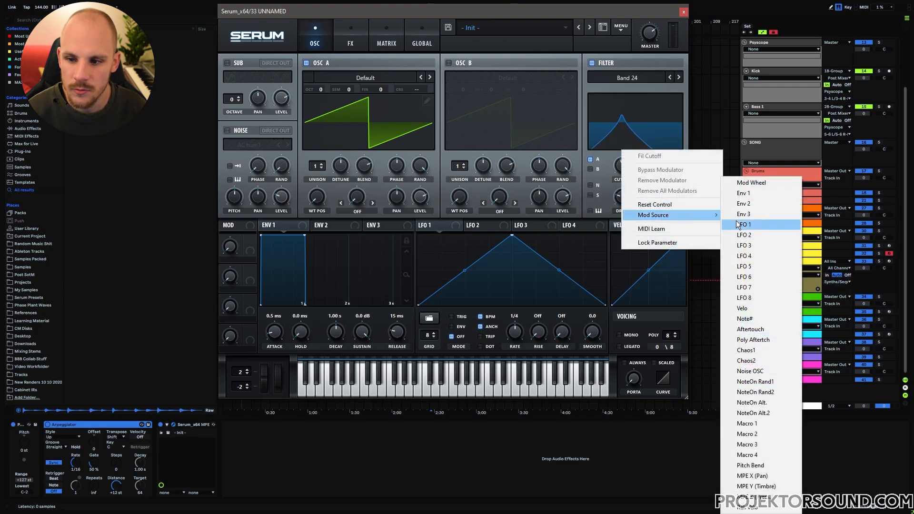
click(770, 383)
click(386, 41)
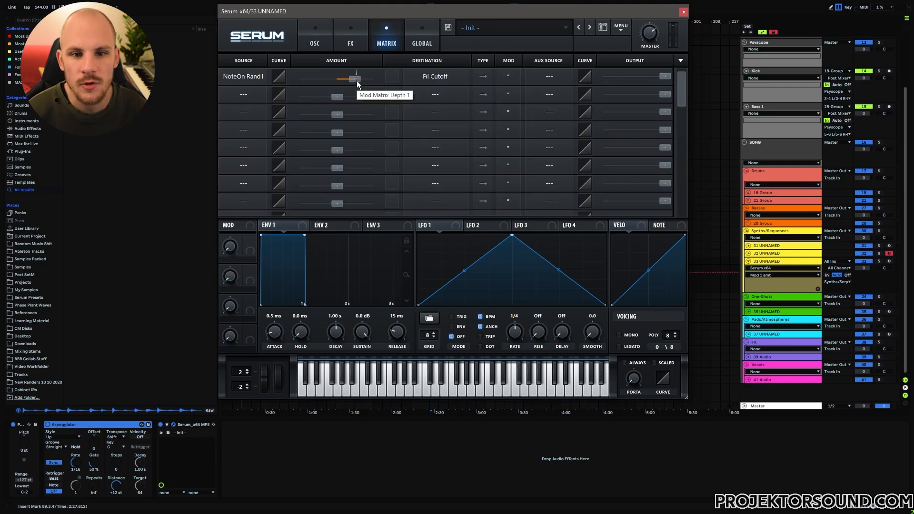
click(321, 41)
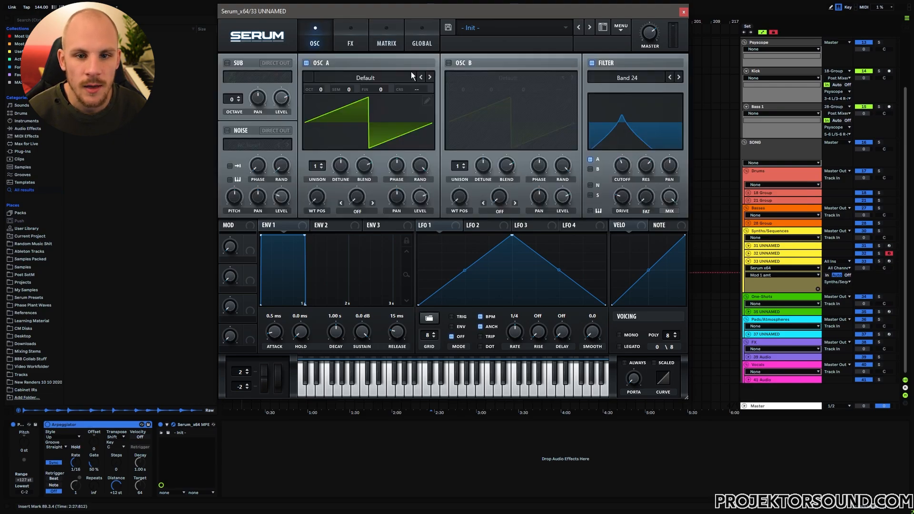
Arm the third synth track and add an Echo in Ping Pong mode with feedback raised to about 88%.
click(889, 263)
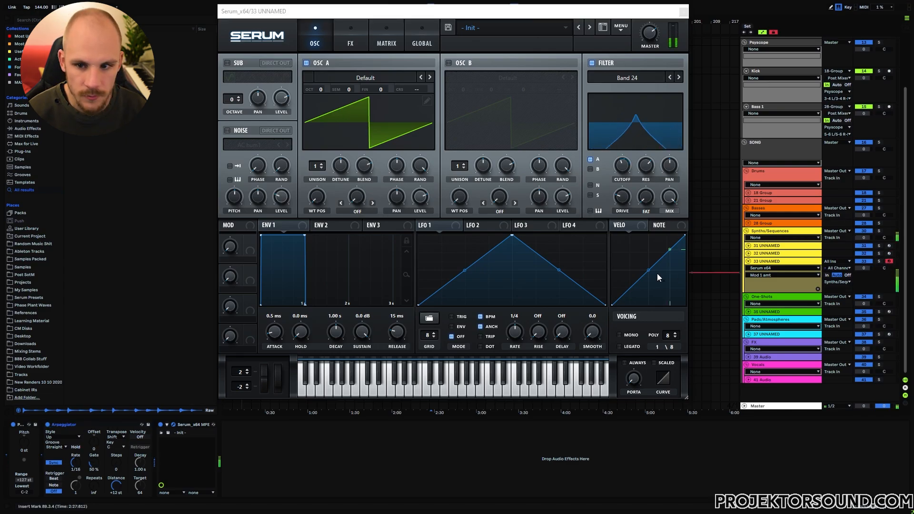
right_click(329, 465)
click(358, 431)
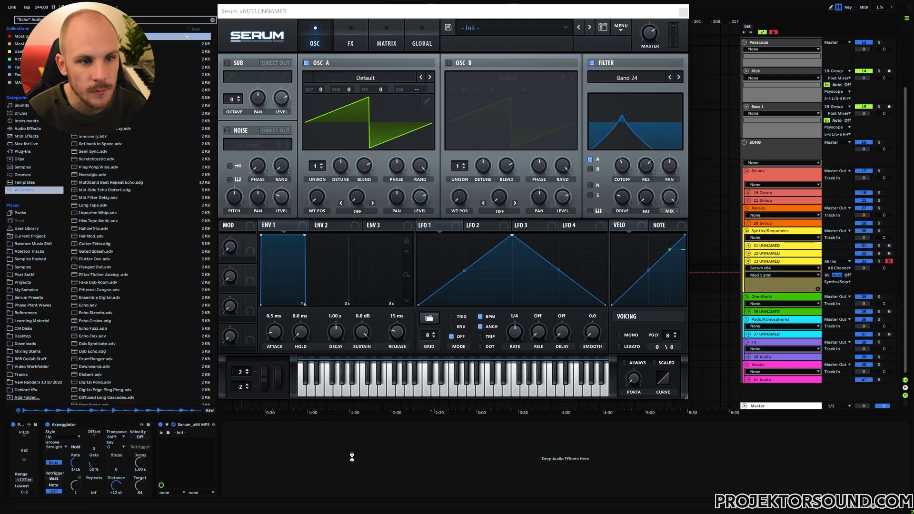
click(400, 486)
drag(261, 489, 260, 448)
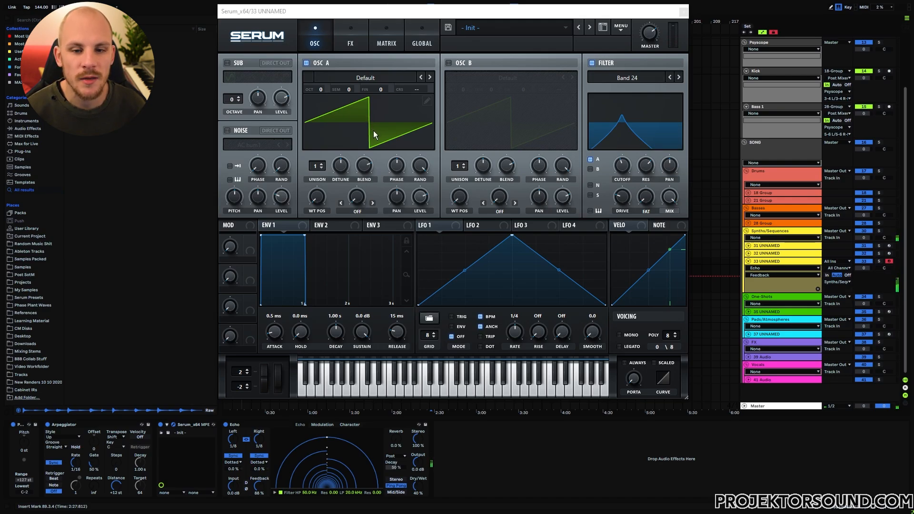
Load Combination Table 6 from Projektor Tones Pack Vol.2 into oscillator A and modulate its wavetable position with NoteOn Rand2.
click(369, 78)
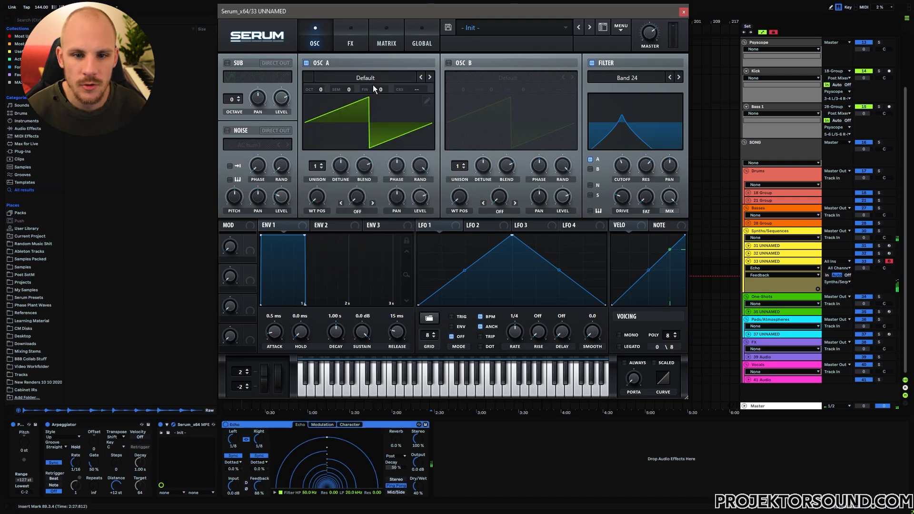
mouse_move(391, 165)
mouse_move(473, 167)
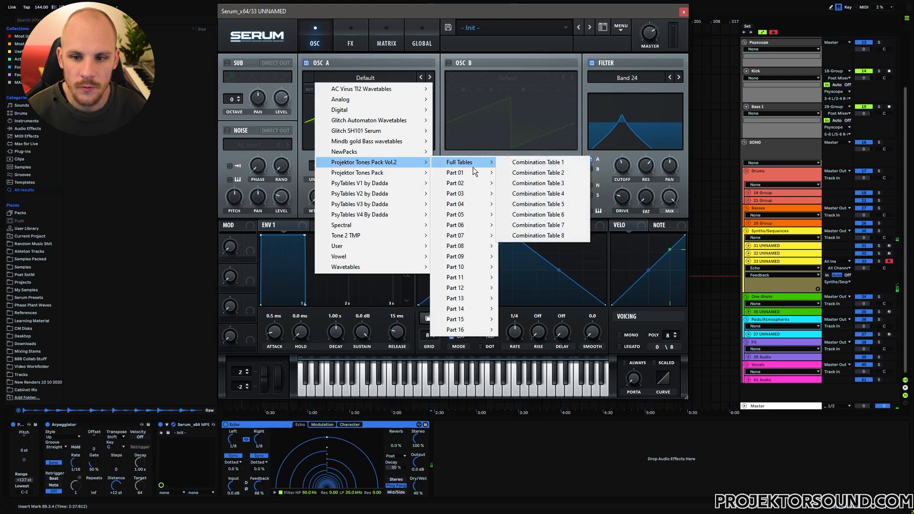
click(559, 214)
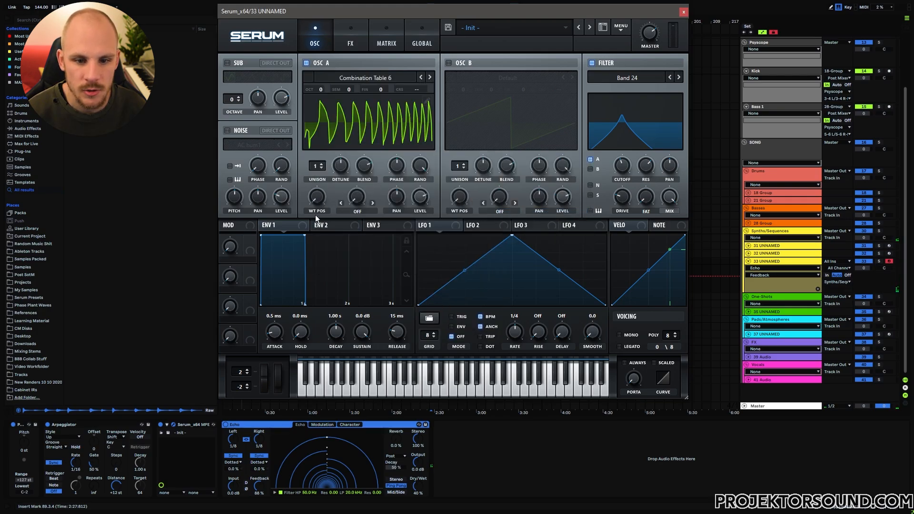
right_click(321, 201)
mouse_move(378, 246)
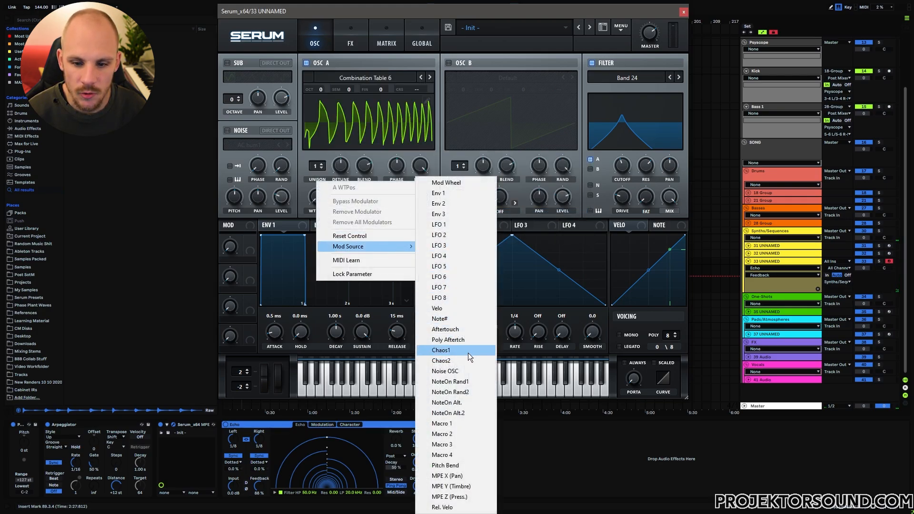
click(460, 393)
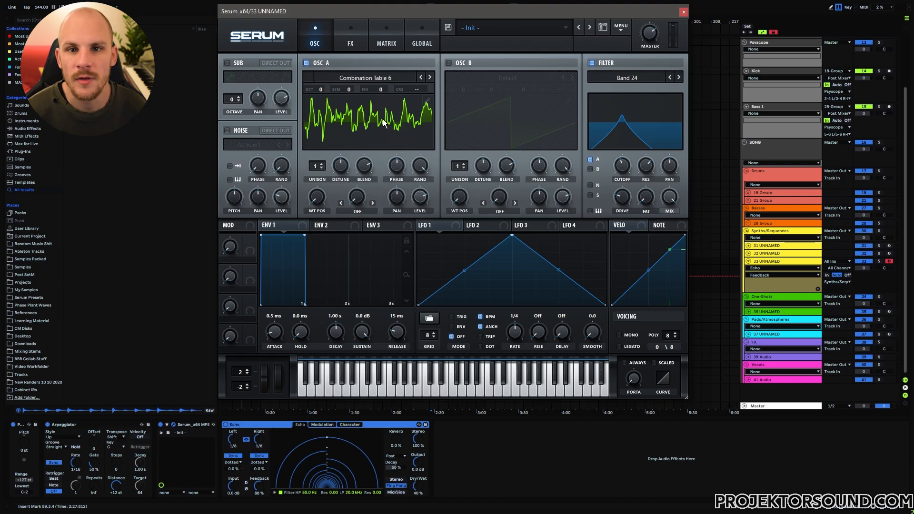
Copy the four-bar clip from the second synth track to the third at bar 81 and repeat it through bar 97.
key(ctrl+alt+p)
click(413, 254)
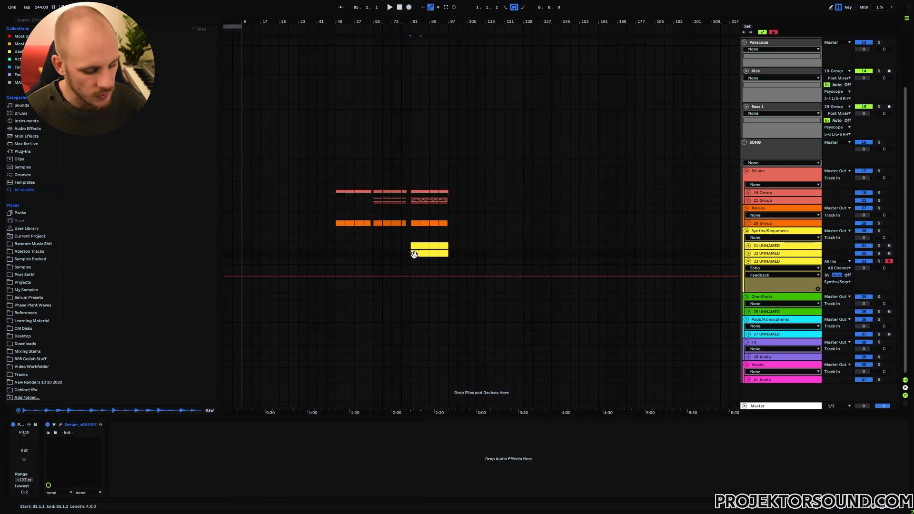
click(411, 262)
key(ctrl+v)
key(ctrl+d)
key(ctrl+d)
key(ctrl+d)
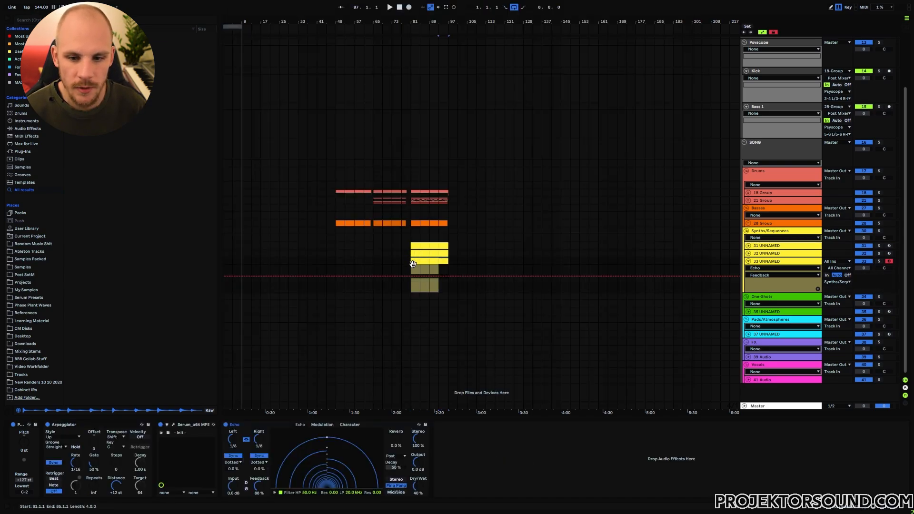
Play the arrangement from bar 81, lower the third synth track's volume and collapse the track.
key(space)
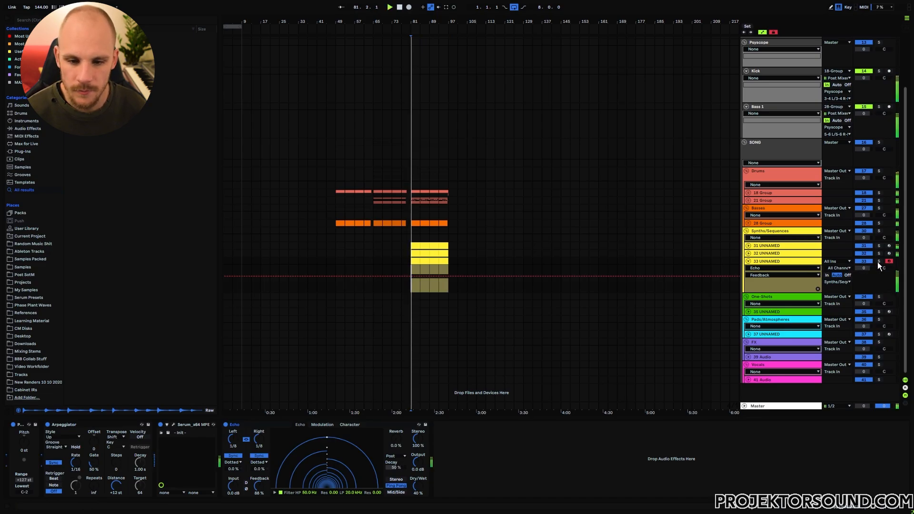
mouse_move(865, 268)
mouse_down()
mouse_move(865, 288)
mouse_move(866, 271)
mouse_up()
click(749, 261)
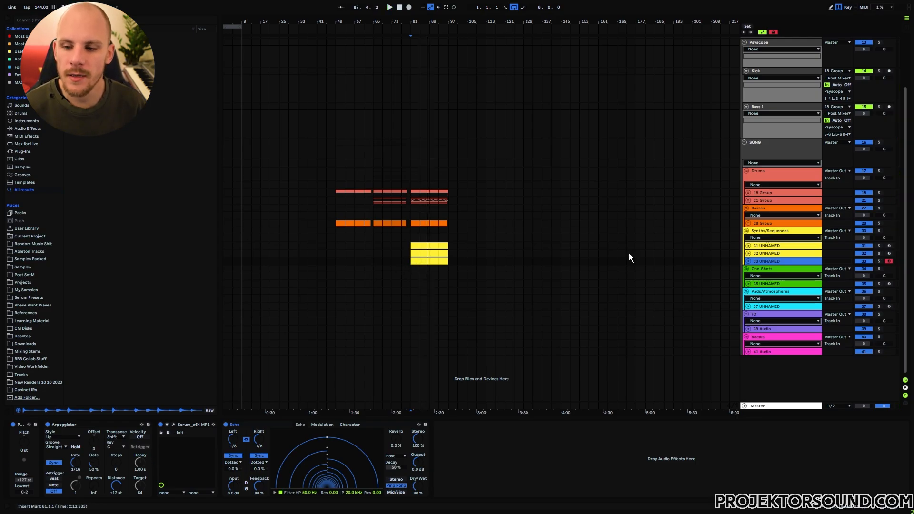
Expand the empty track in the One-Shots group and load Serum on it.
click(749, 285)
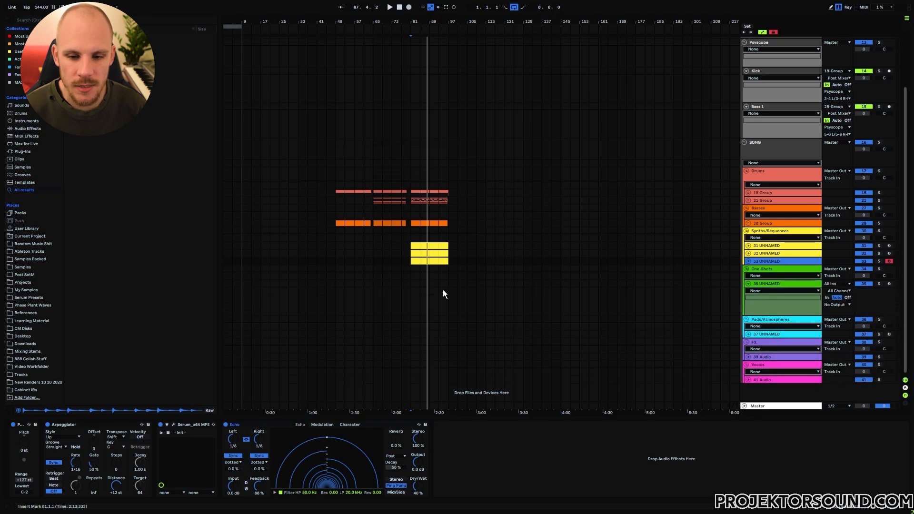
right_click(430, 287)
right_click(429, 287)
mouse_move(512, 67)
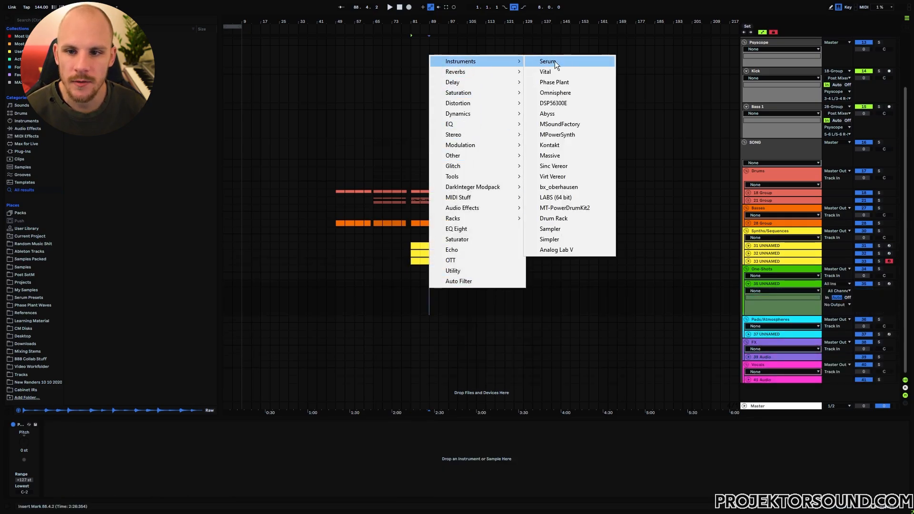
click(573, 62)
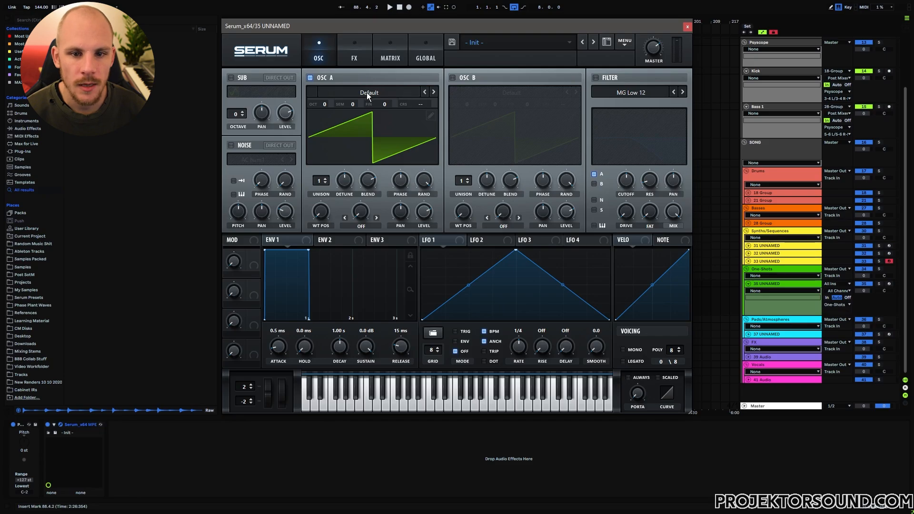
Load wavetable 0965 from Projektor Tones Pack Vol.2 into oscillator A and close Serum.
click(367, 93)
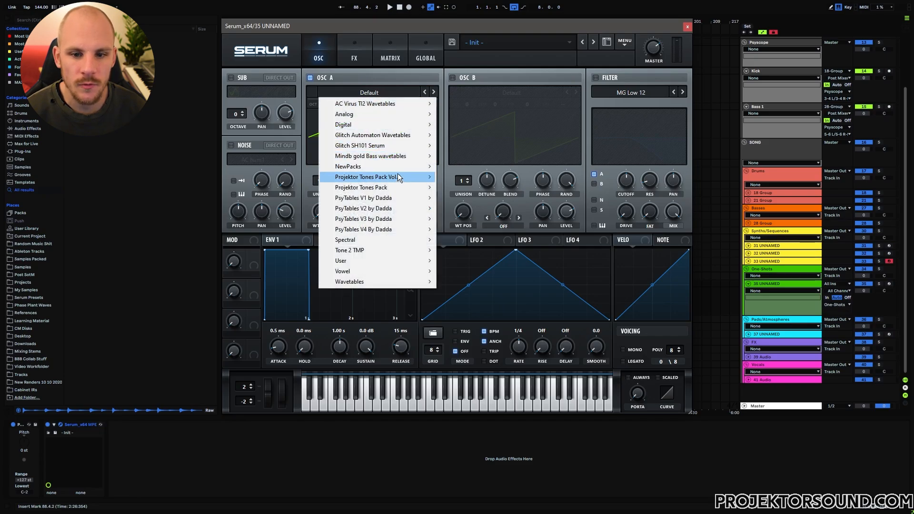
mouse_move(397, 176)
mouse_move(483, 262)
click(531, 258)
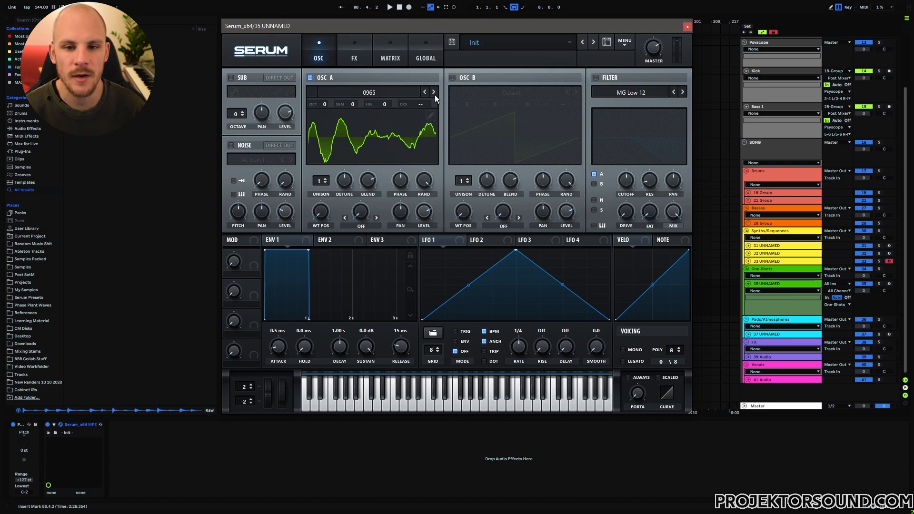
click(687, 27)
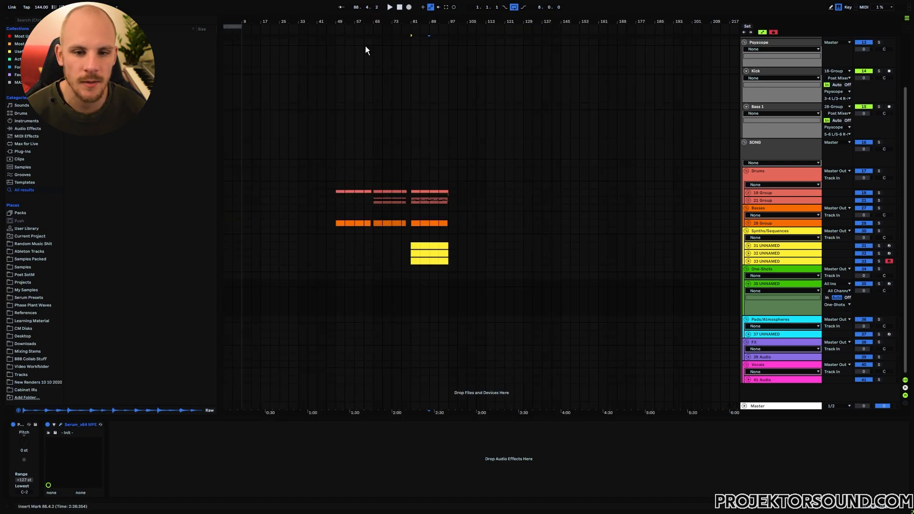
Create a MIDI clip from 56.4.3 to 57.1.3 on the One-Shots track and draw a 1/32-long G#3 note at its start.
drag(360, 21, 398, 286)
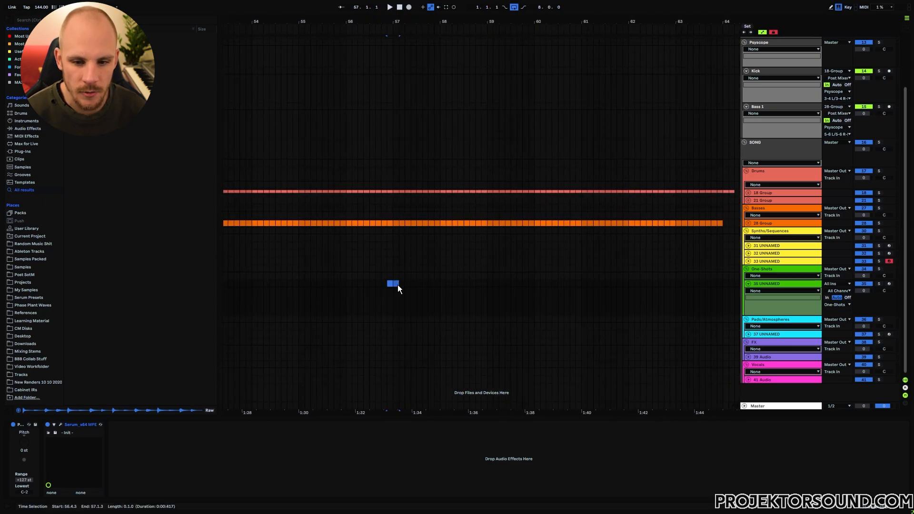
key(ctrl+shift+m)
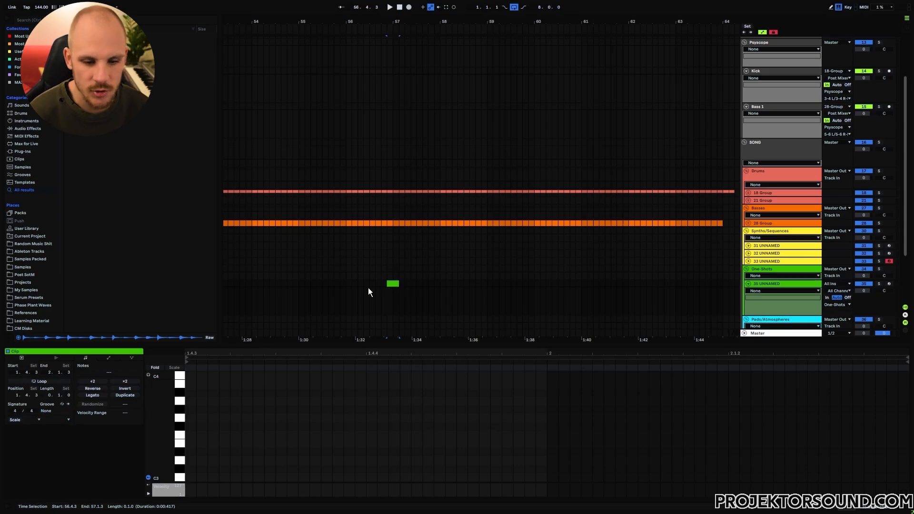
double_click(190, 411)
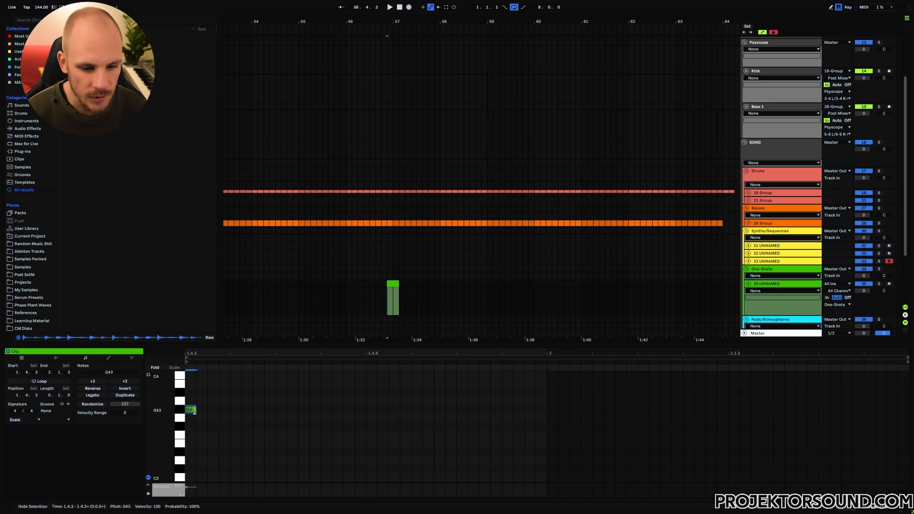
drag(194, 411, 275, 411)
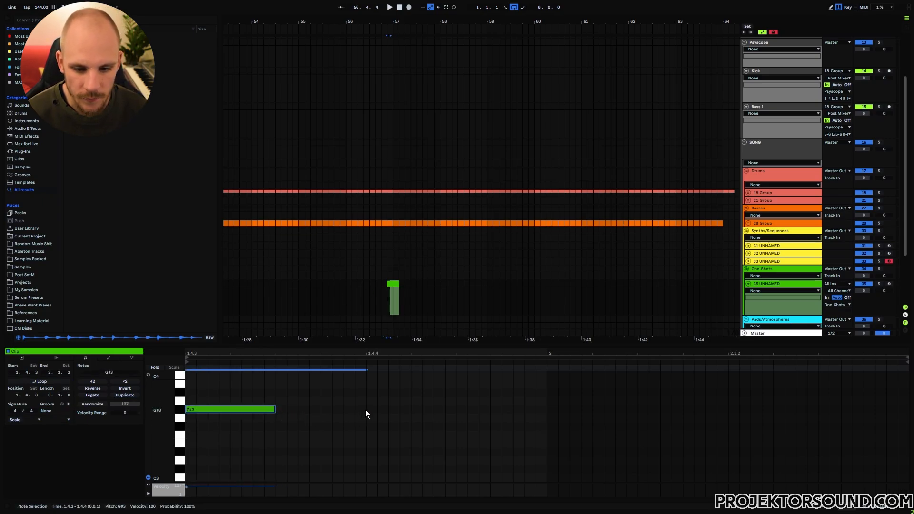
Duplicate the G#3 note onto the next two sixteenths and lengthen the third note to just before the clip's end.
key(ctrl+d)
key(ctrl+d)
key(shift+Right)
key(shift+Right)
key(shift+Right)
key(shift+Right)
key(shift+Right)
key(shift+Right)
key(shift+Right)
key(shift+Right)
key(shift+Right)
key(shift+Right)
key(shift+Right)
key(shift+Right)
key(shift+Right)
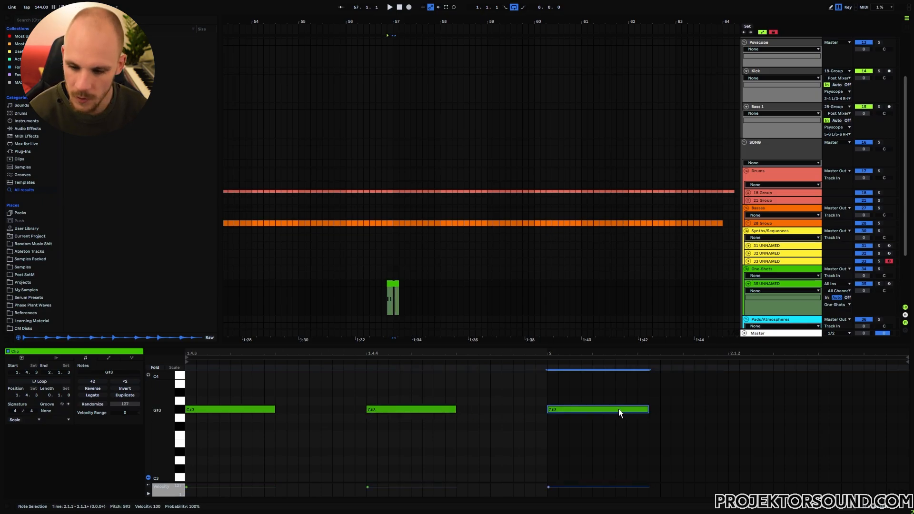
key(shift+Right)
key(shift+Right)
key(shift+Right)
key(shift+Right)
key(shift+Right)
key(shift+Right)
key(shift+Right)
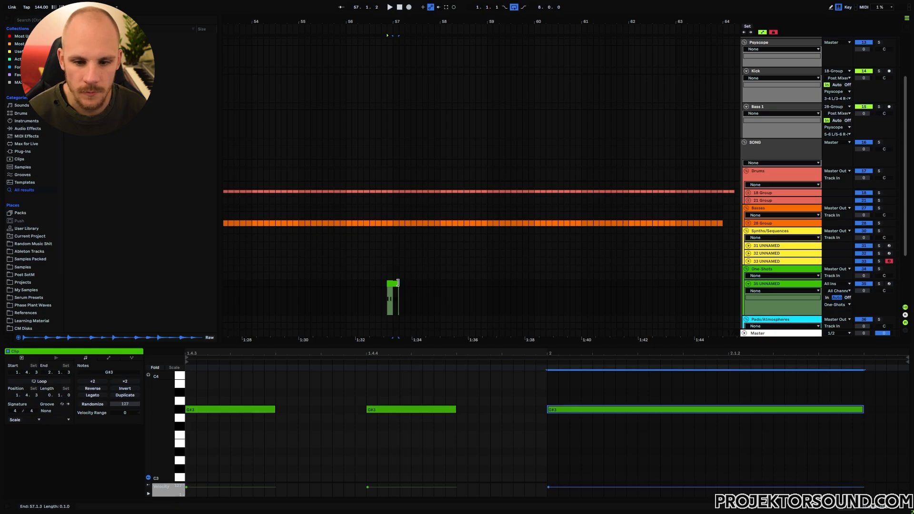
Transpose all three notes in the clip down three octaves to G#0 and play the result.
key(space)
drag(612, 386, 249, 430)
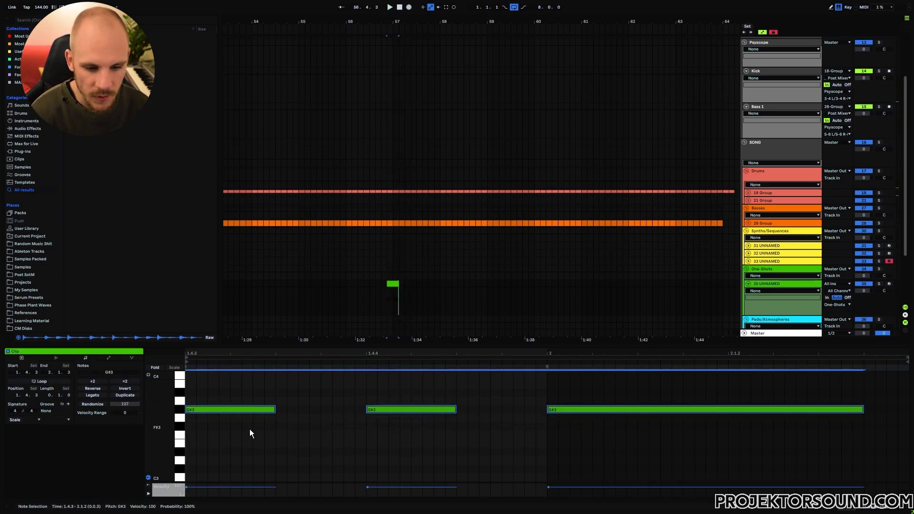
key(shift+Down)
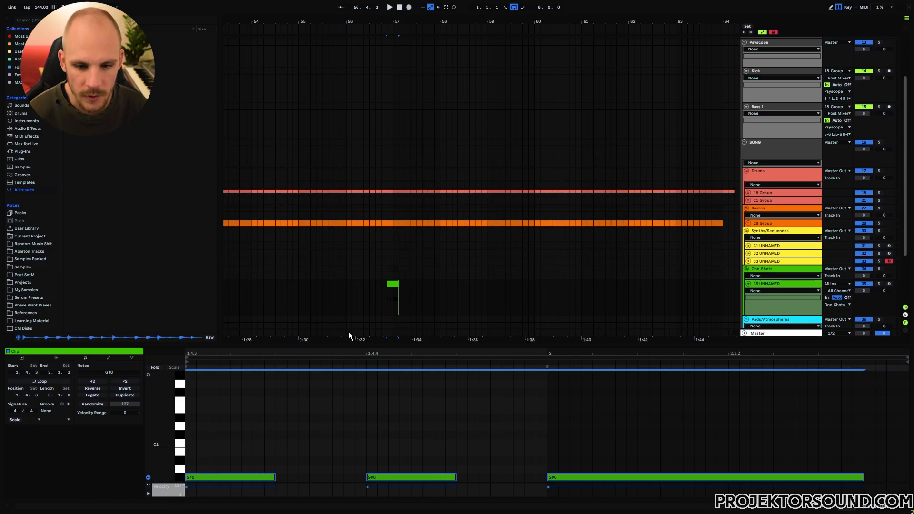
key(space)
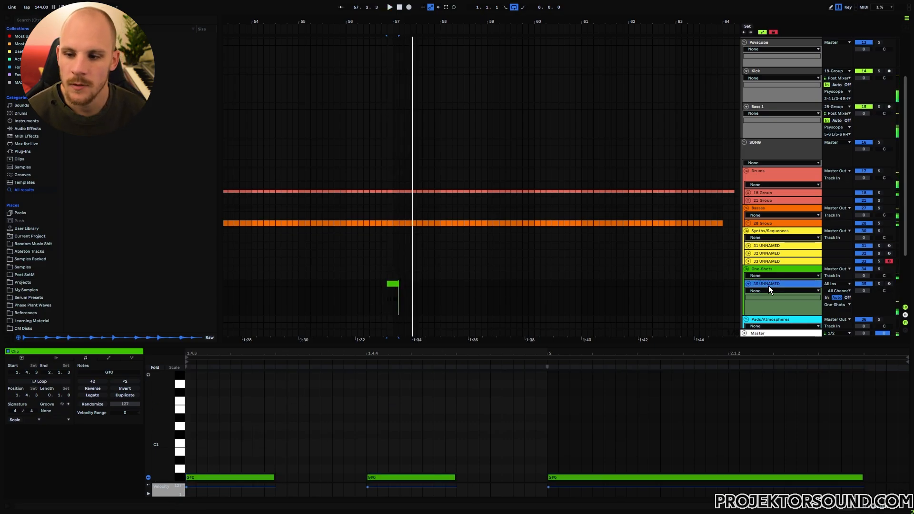
Reopen Serum on the One-Shots track and audition successive oscillator A wavetables during playback, settling on 0972.
click(768, 285)
click(61, 424)
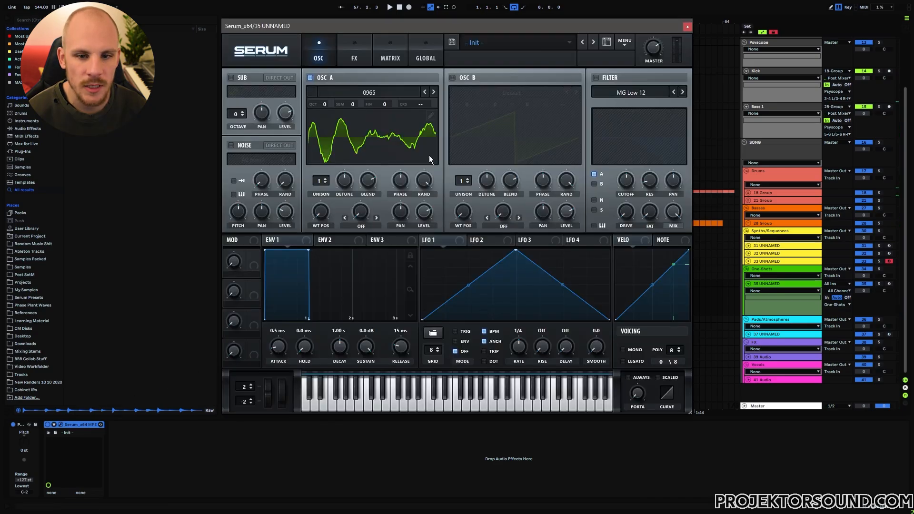
click(434, 92)
click(434, 93)
key(space)
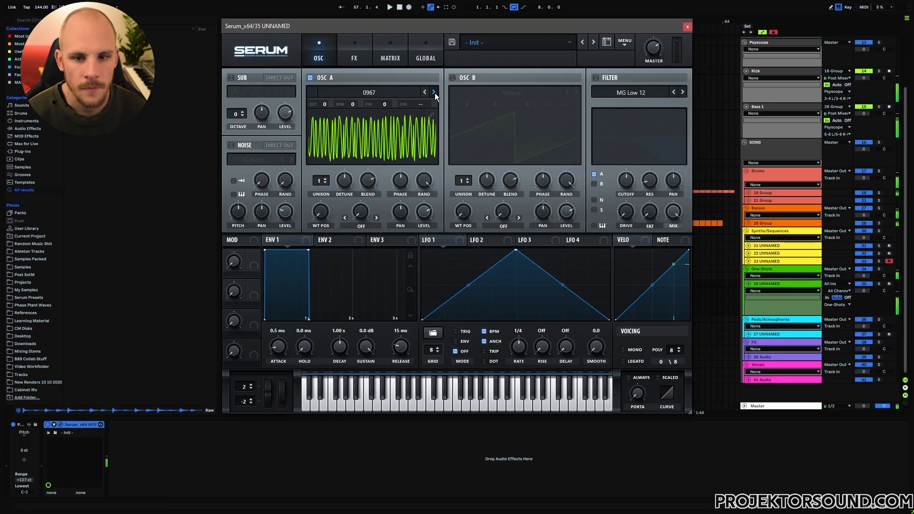
click(434, 93)
click(434, 93)
click(434, 92)
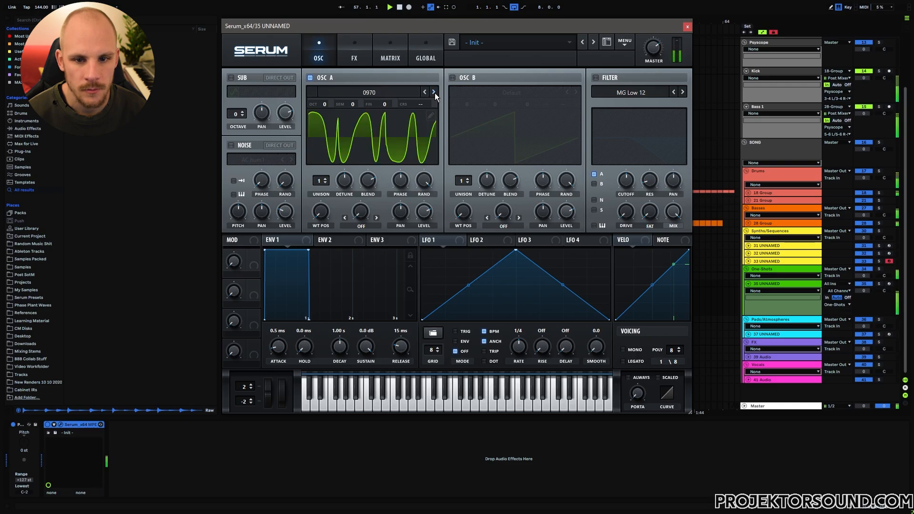
click(435, 92)
click(435, 92)
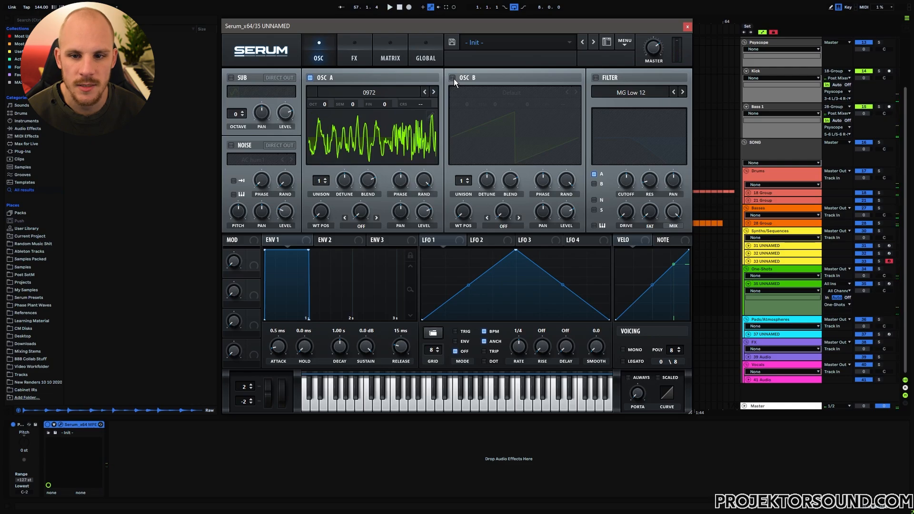
Enable oscillator B with wavetable 0449 from Projektor Tones Pack Vol.2 Part 04, set its unison to 2 voices and audition the sound.
click(454, 78)
click(499, 92)
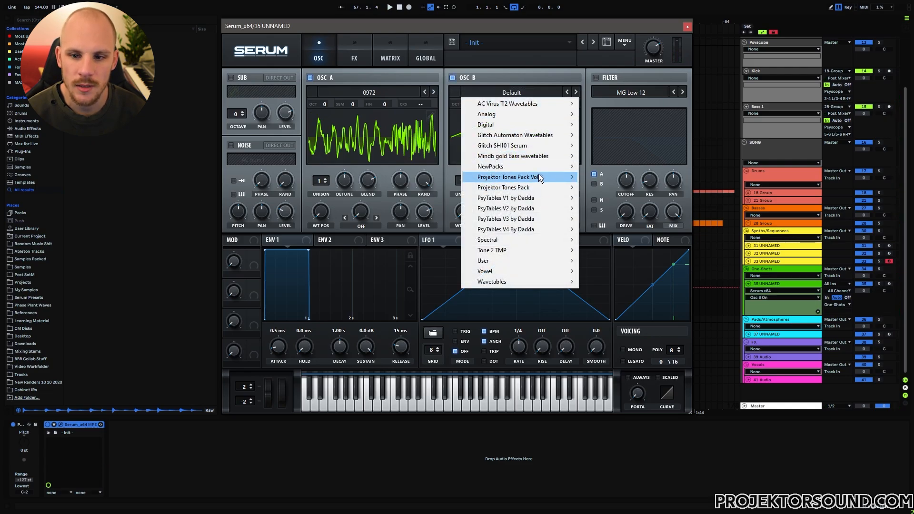
mouse_move(540, 176)
mouse_move(626, 218)
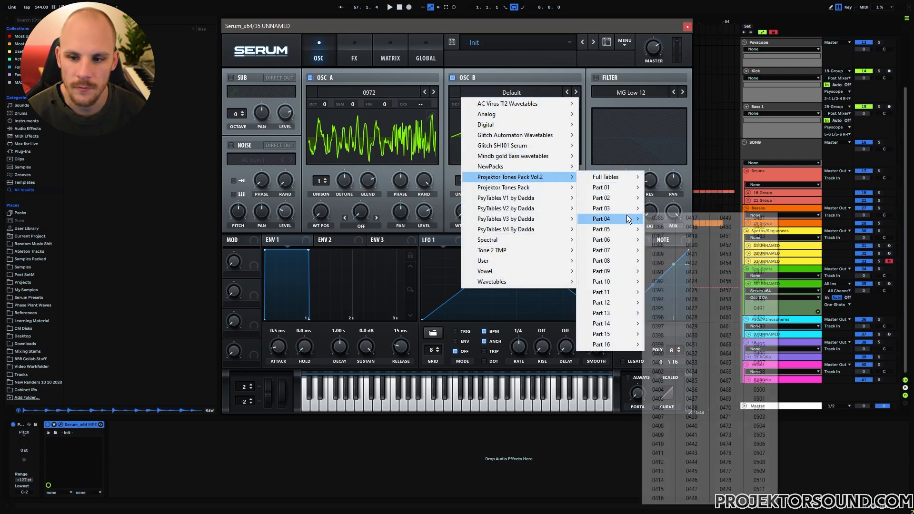
click(727, 218)
key(space)
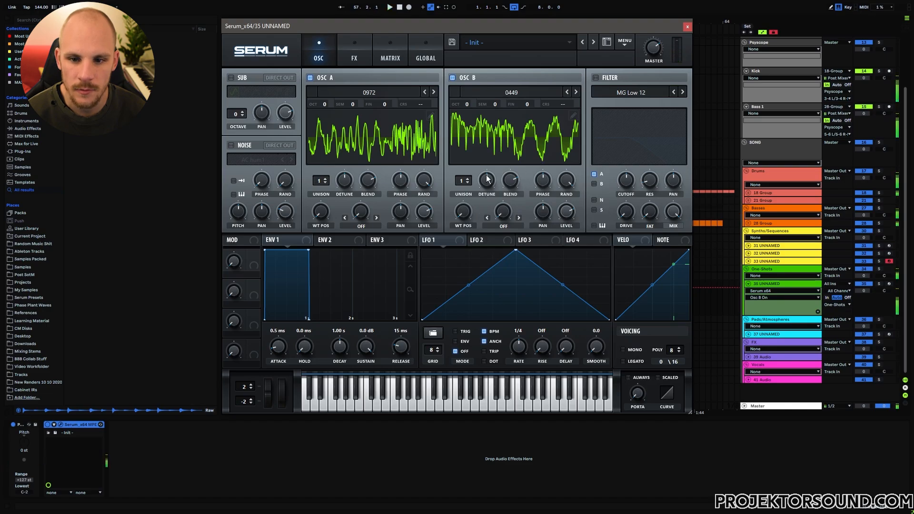
click(467, 179)
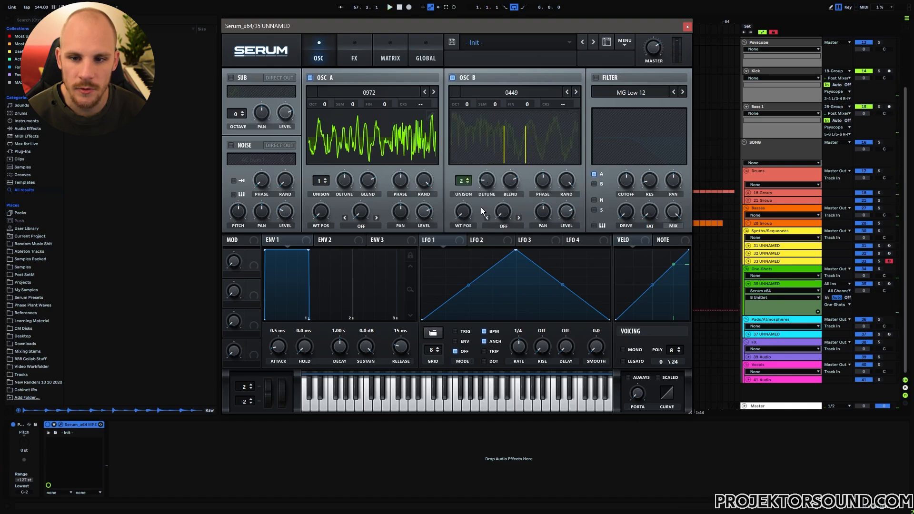
key(space)
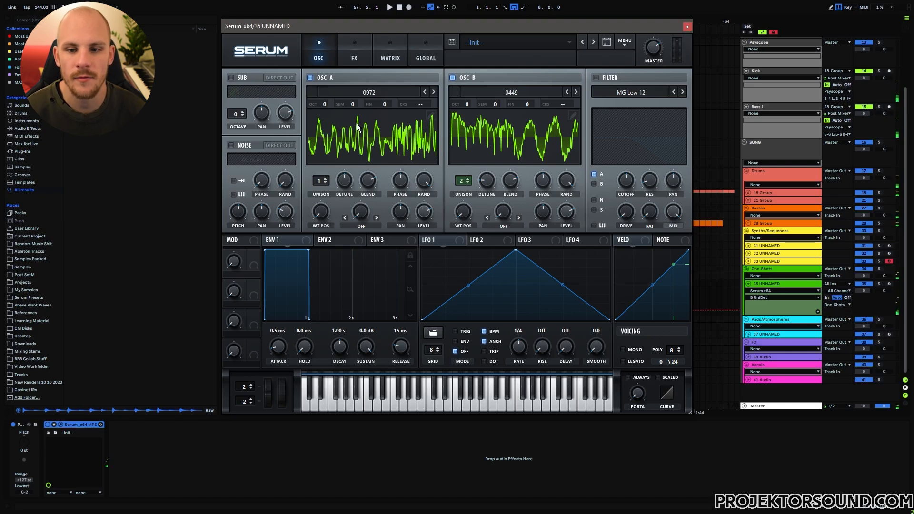
Enable a Band 24 filter for both oscillators, adjust its mix and resonance, and raise the cutoff to about 2576 Hz.
click(599, 77)
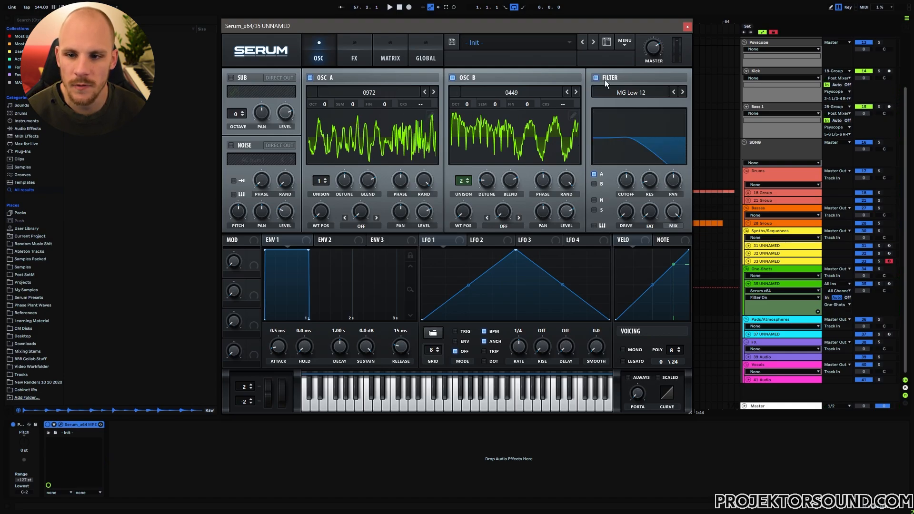
click(631, 94)
mouse_move(629, 104)
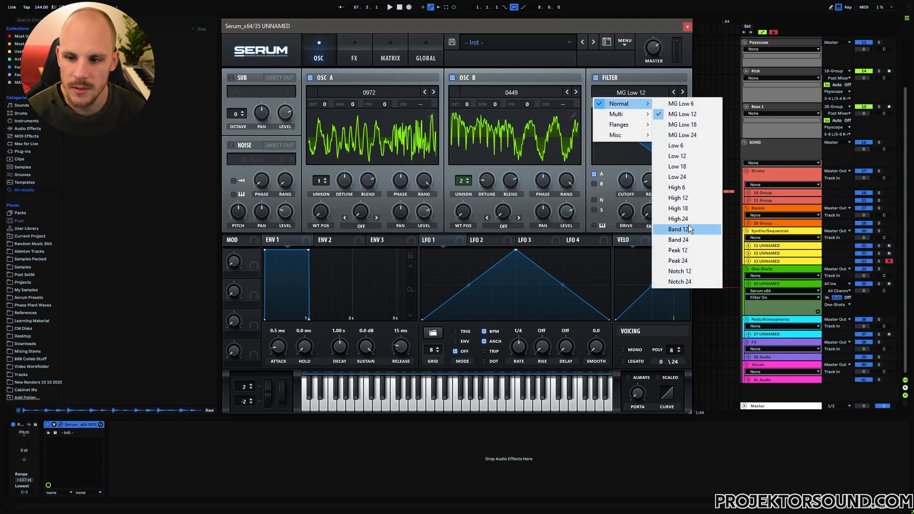
click(682, 239)
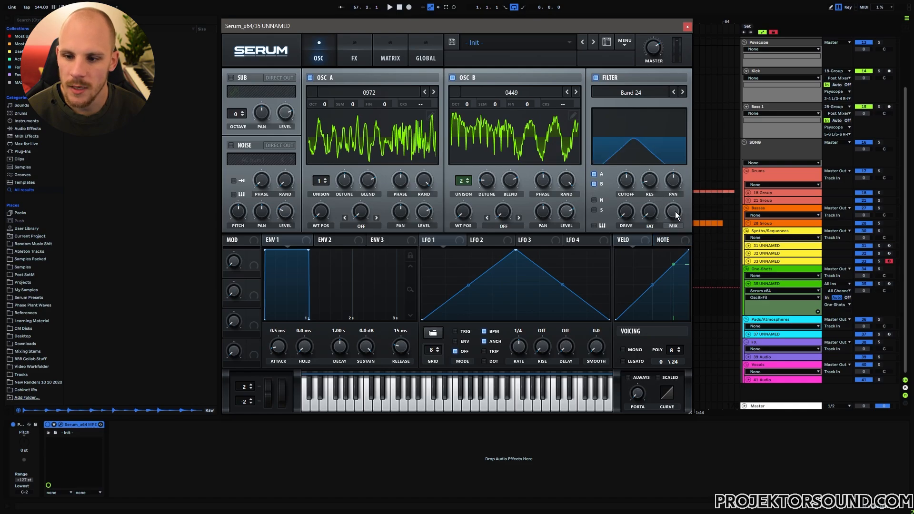
drag(675, 212, 658, 153)
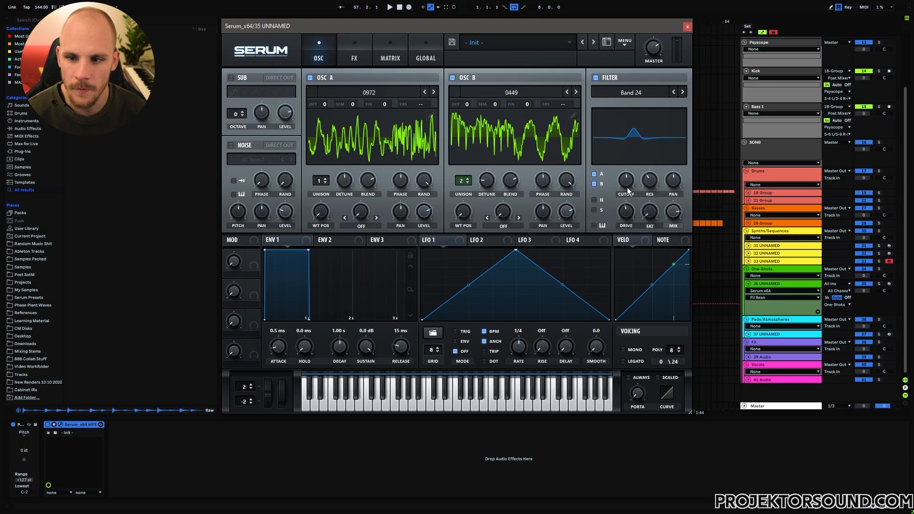
drag(627, 187, 634, 166)
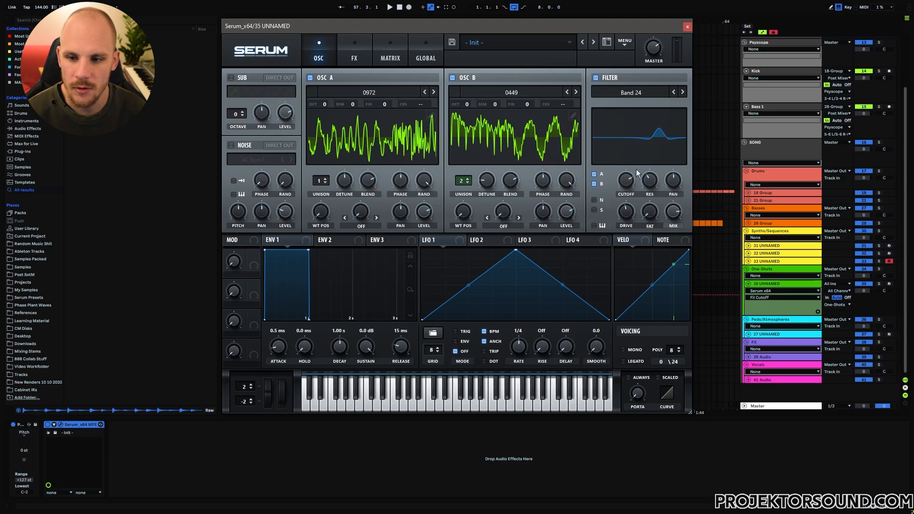
Close Serum and automate its filter cutoff to fall from 2576 Hz, dip mid-clip and end at about 1129 Hz, checking by playback.
click(687, 28)
drag(385, 19, 390, 284)
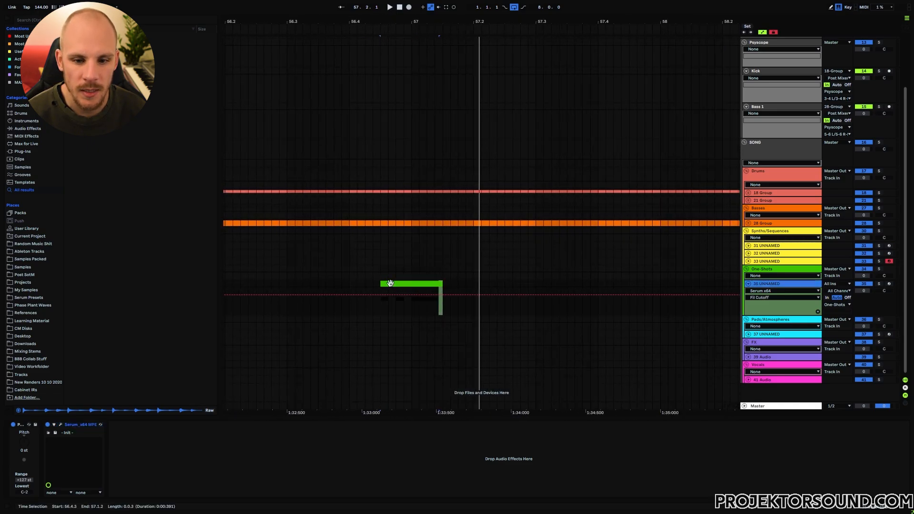
click(381, 295)
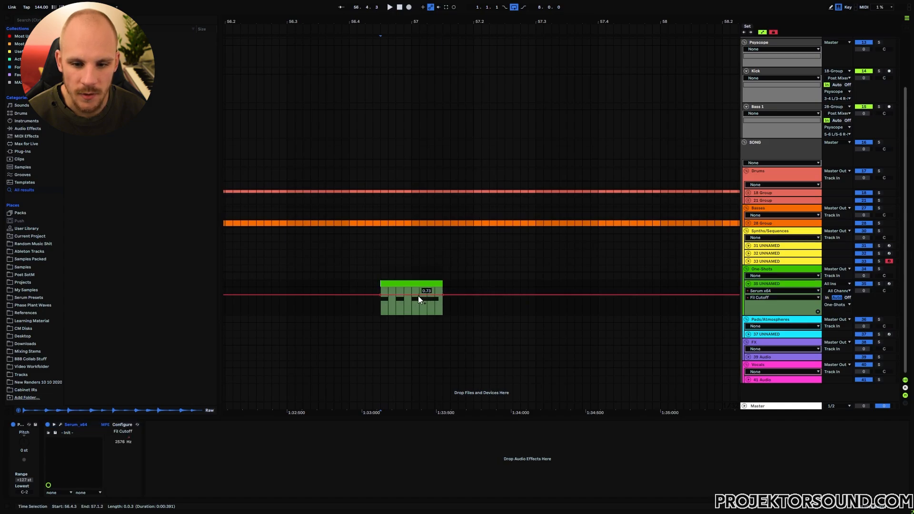
key(space)
click(413, 301)
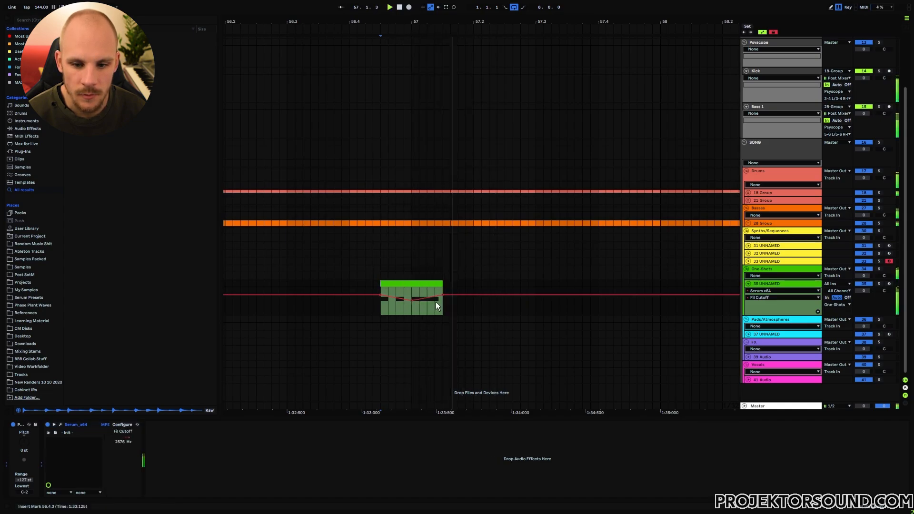
drag(443, 294, 443, 298)
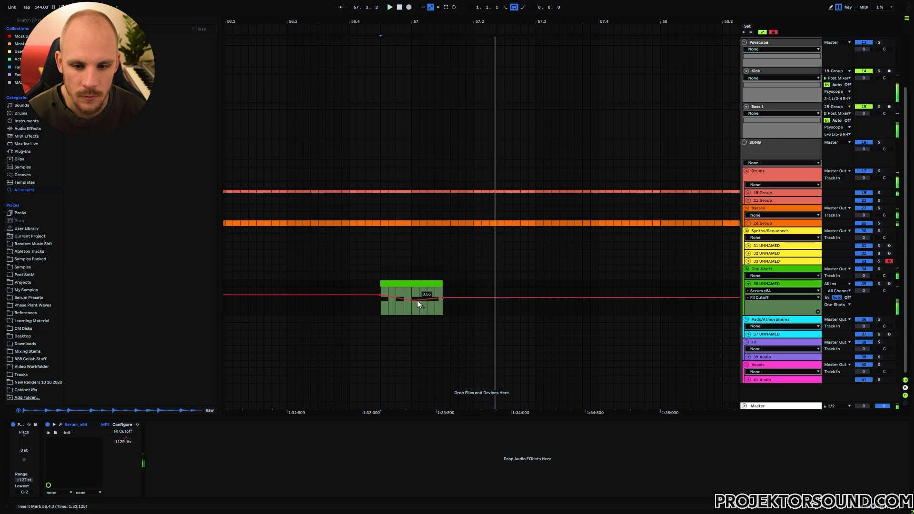
key(space)
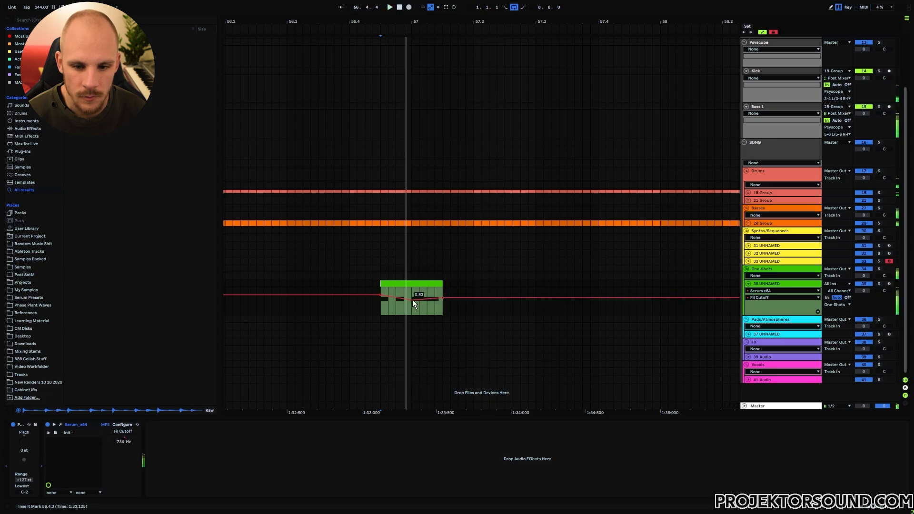
click(373, 308)
key(space)
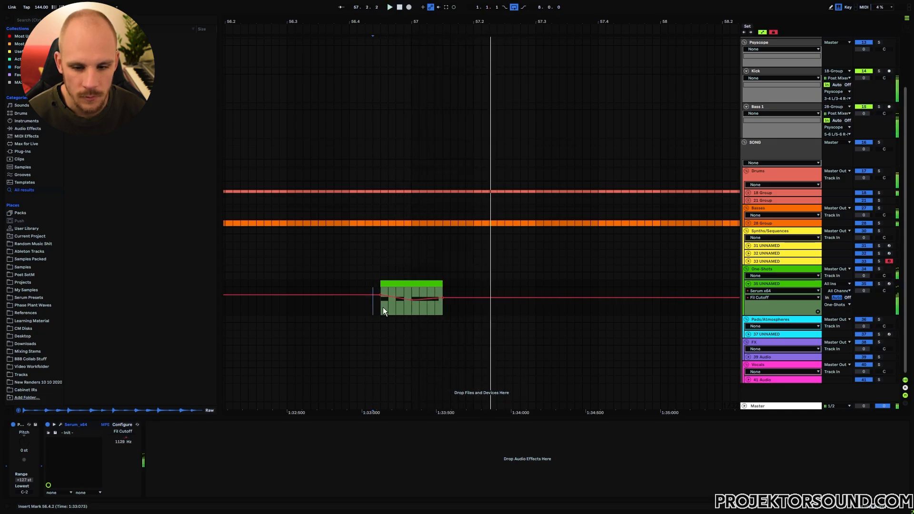
Add Echo after Serum in Ping Pong mode, set its feedback to 89% and play the clip.
right_click(394, 309)
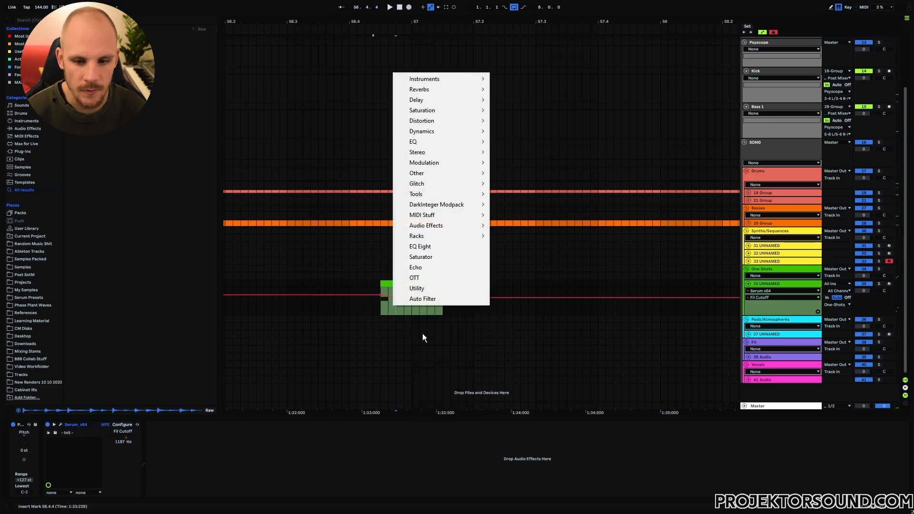
click(427, 265)
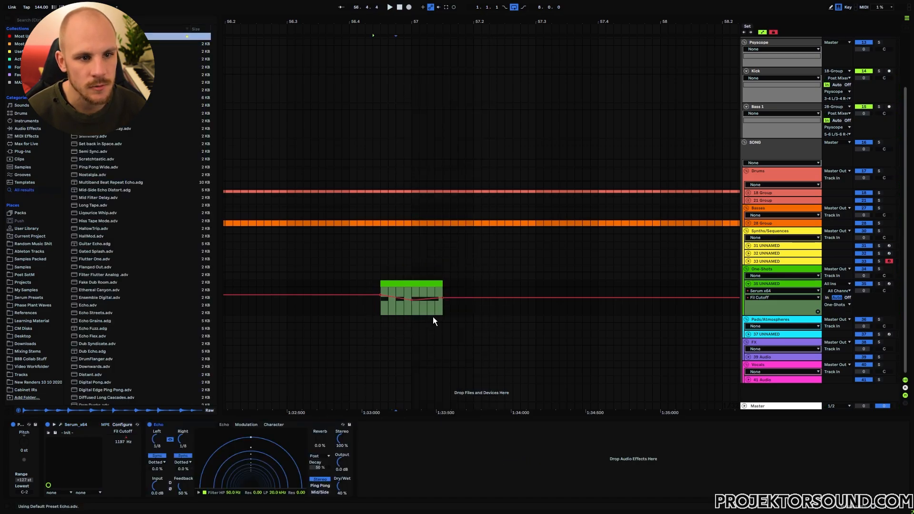
click(328, 487)
drag(193, 492, 193, 474)
key(space)
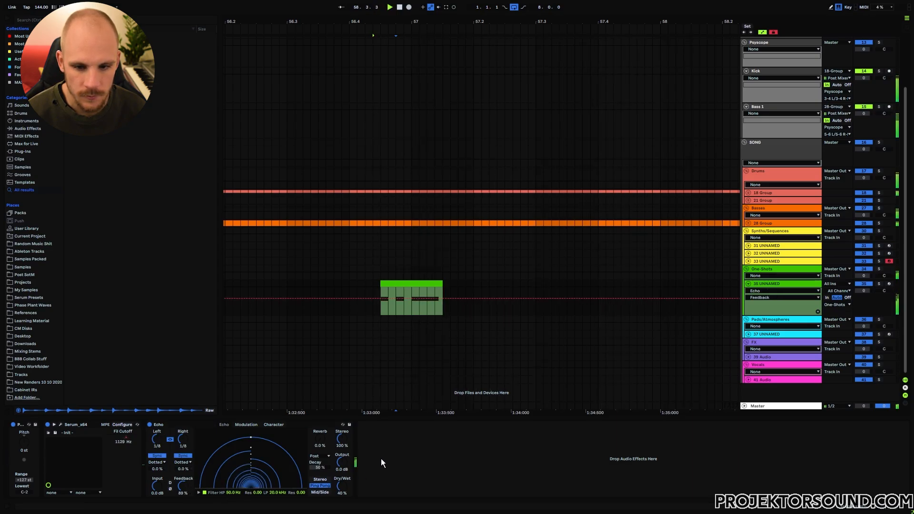
key(space)
Add MTurboReverb after Echo and load its Studio preset from the small spaces.
right_click(390, 228)
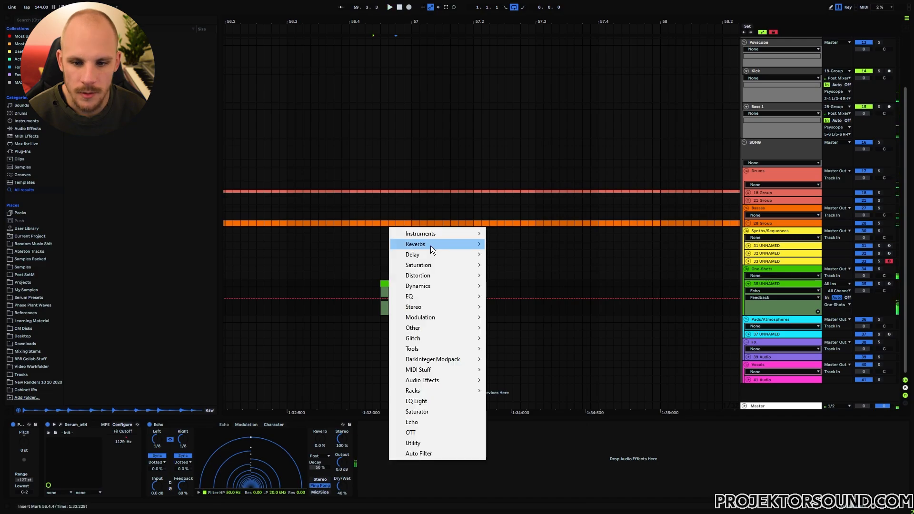
mouse_move(432, 247)
click(537, 267)
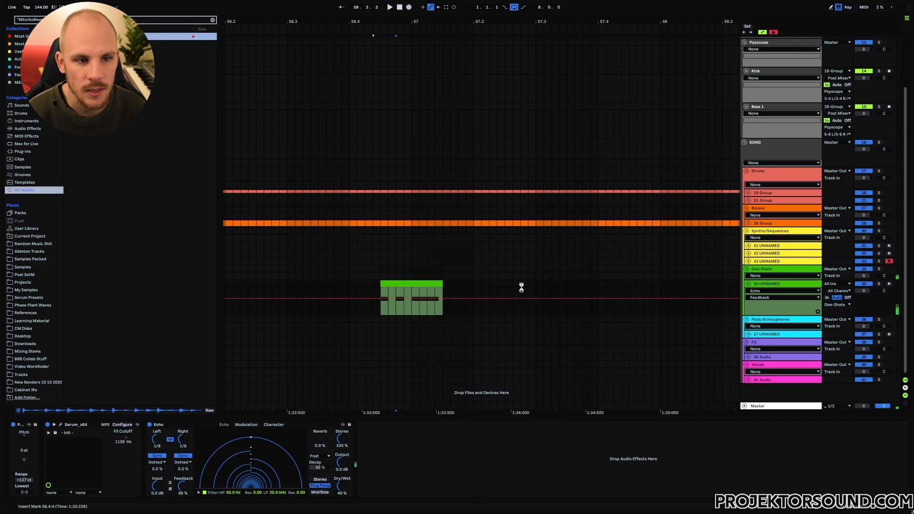
click(321, 148)
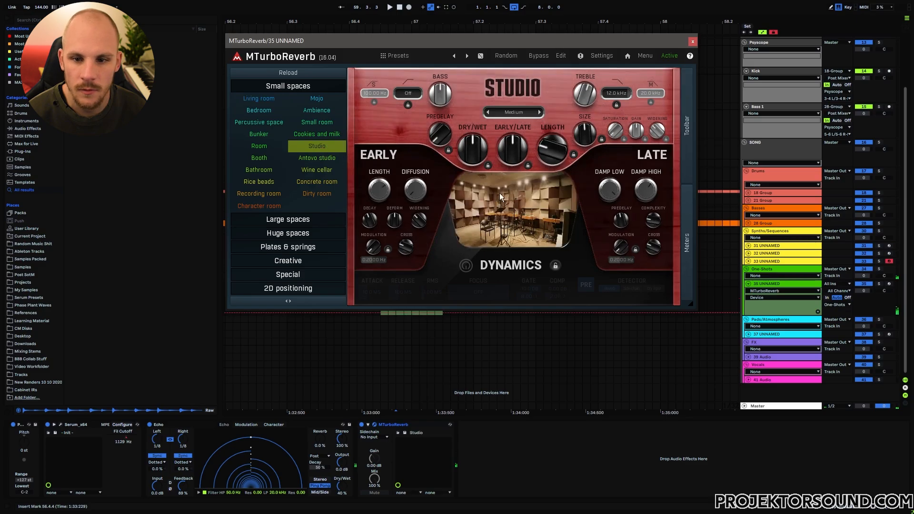
Lower the Studio reverb's dry/wet amount while the clip plays, and close the MTurboReverb window.
key(space)
drag(473, 149, 473, 173)
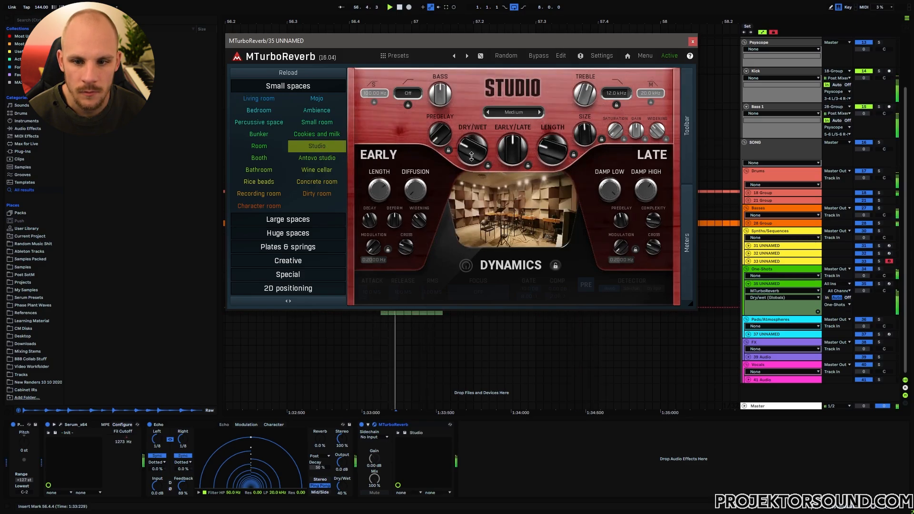
click(693, 42)
key(space)
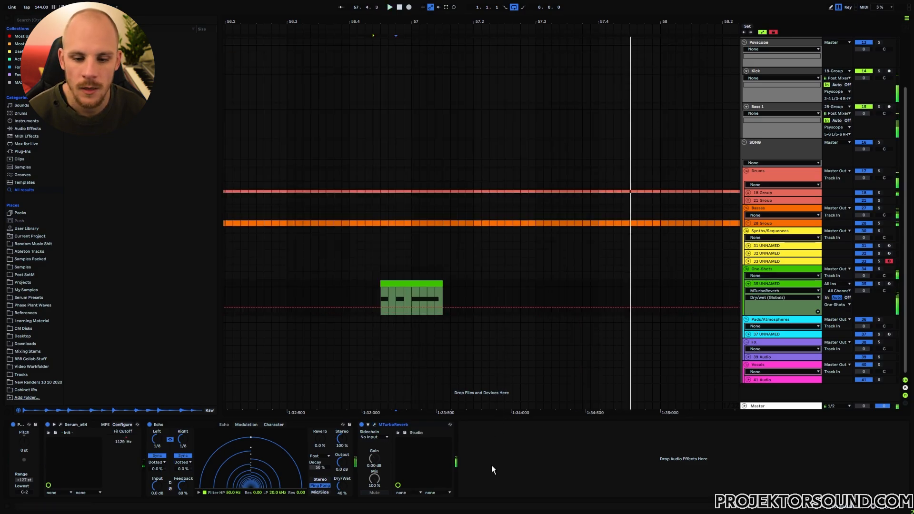
Add EQ Eight after MTurboReverb, shape its first band into a low cut at about 147 Hz, and play the clip.
right_click(493, 465)
click(528, 408)
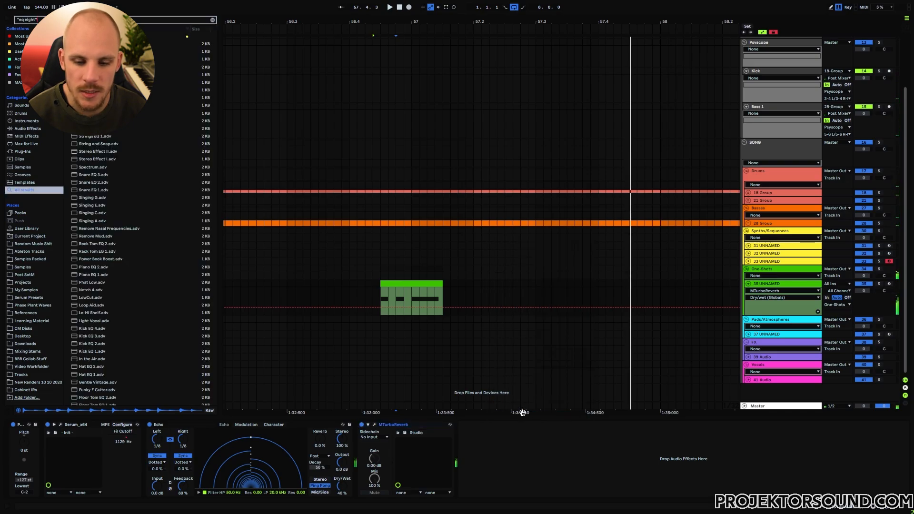
click(383, 295)
key(space)
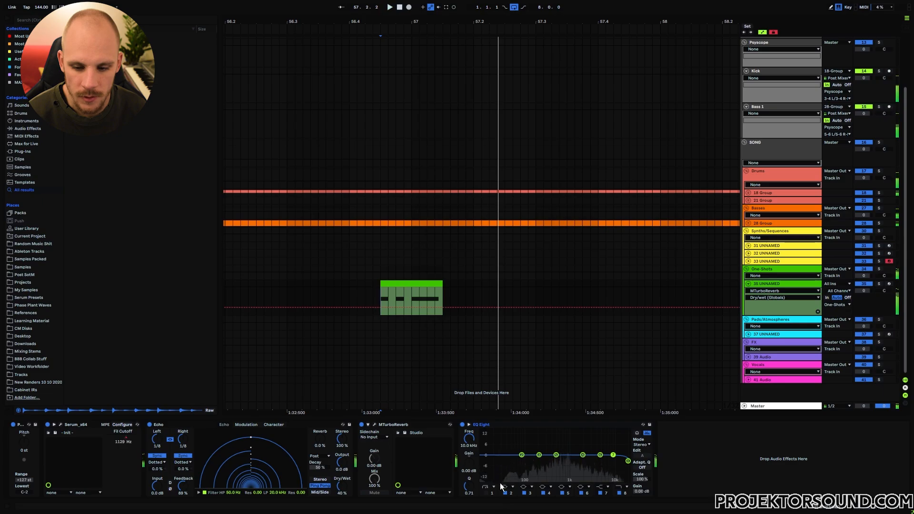
click(486, 493)
drag(500, 460, 530, 459)
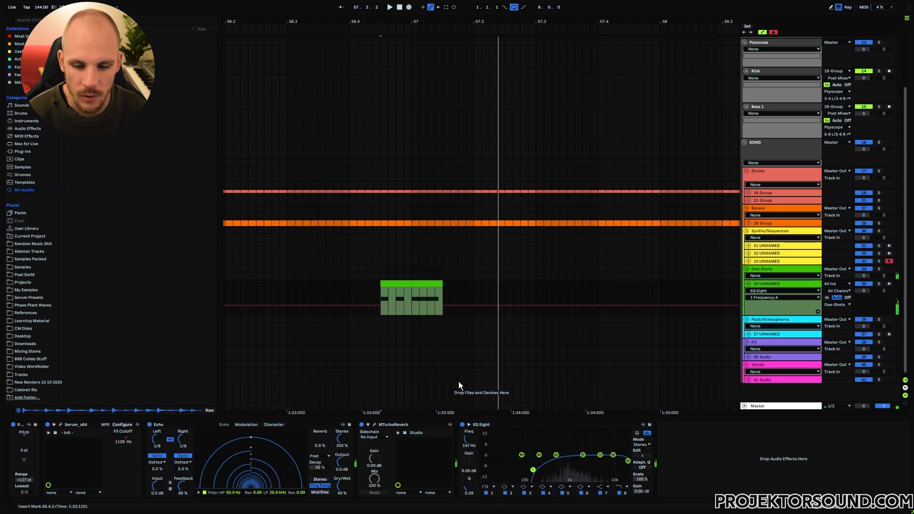
key(space)
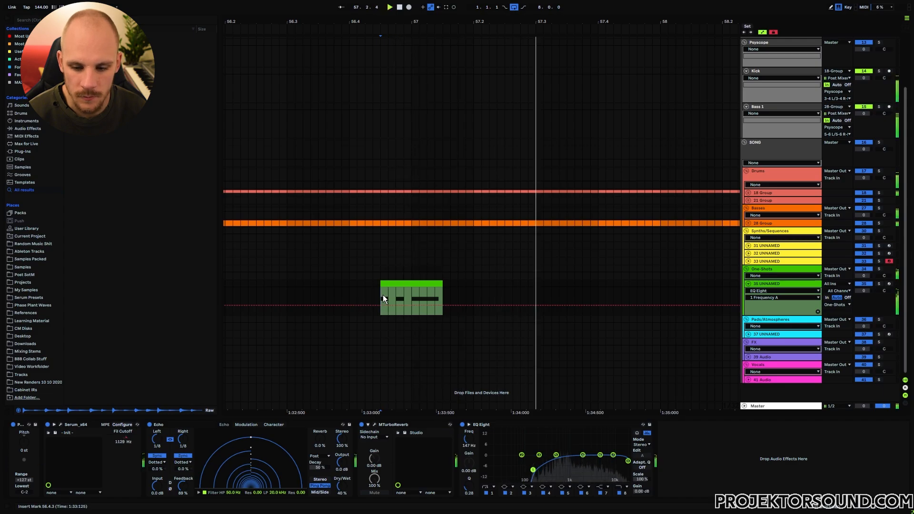